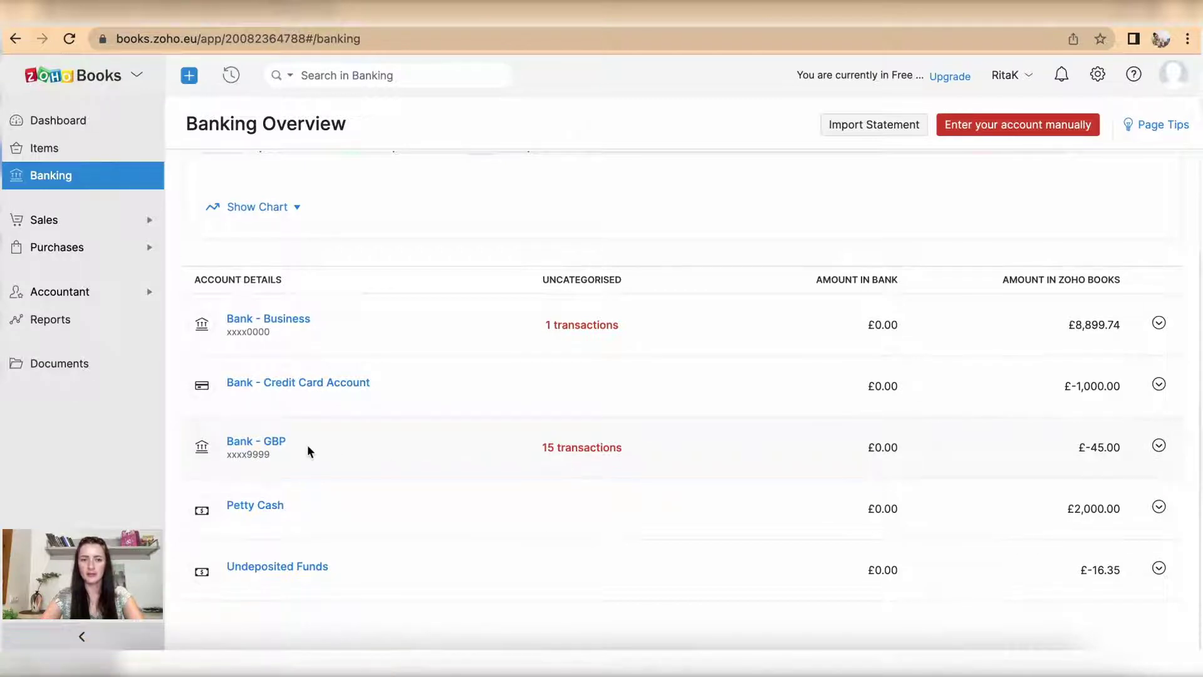
# Open the 15 uncategorised statement lines of the Bank - GBP account from Banking Overview
pyautogui.click(577, 449)
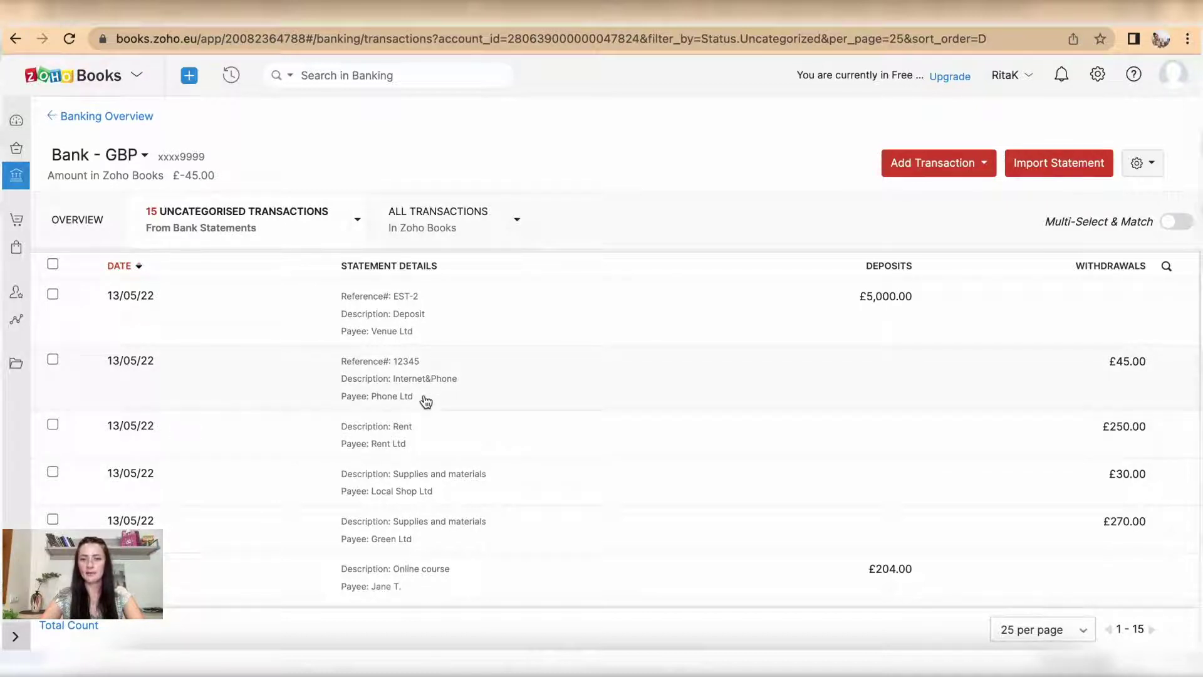
# Match the £45.00 Phone Ltd Internet&Phone withdrawal to the existing £45.00 Telephone Expense
pyautogui.click(402, 374)
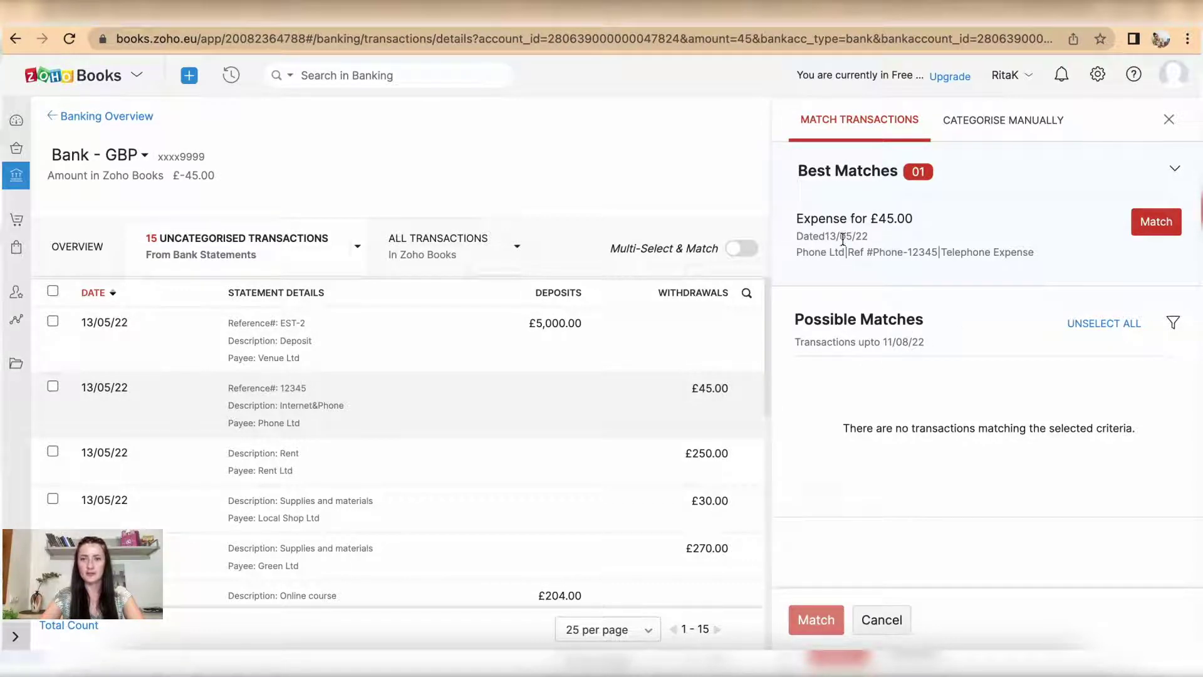
pyautogui.click(1003, 119)
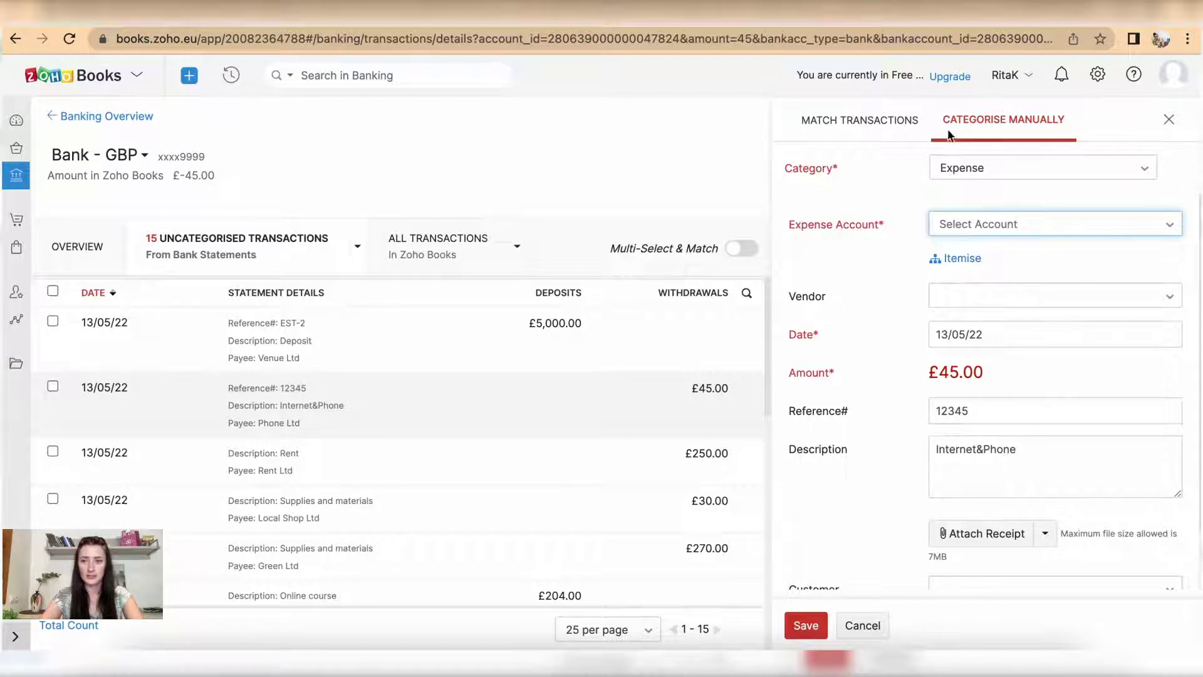
pyautogui.click(890, 121)
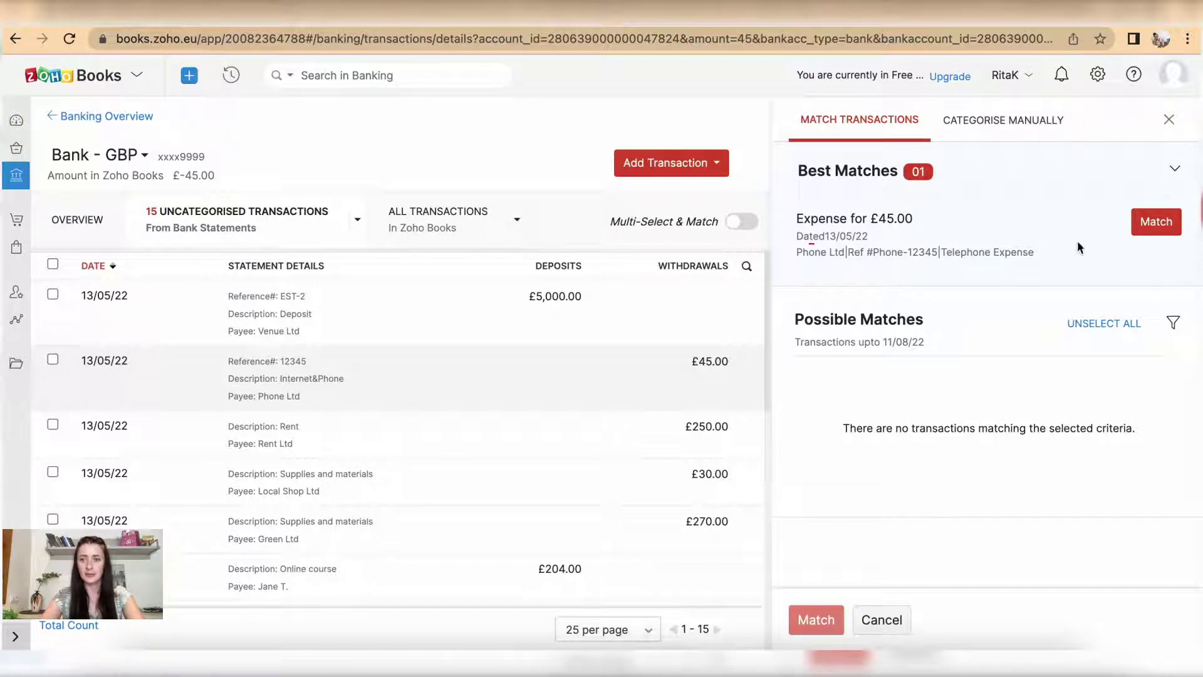
pyautogui.click(1156, 222)
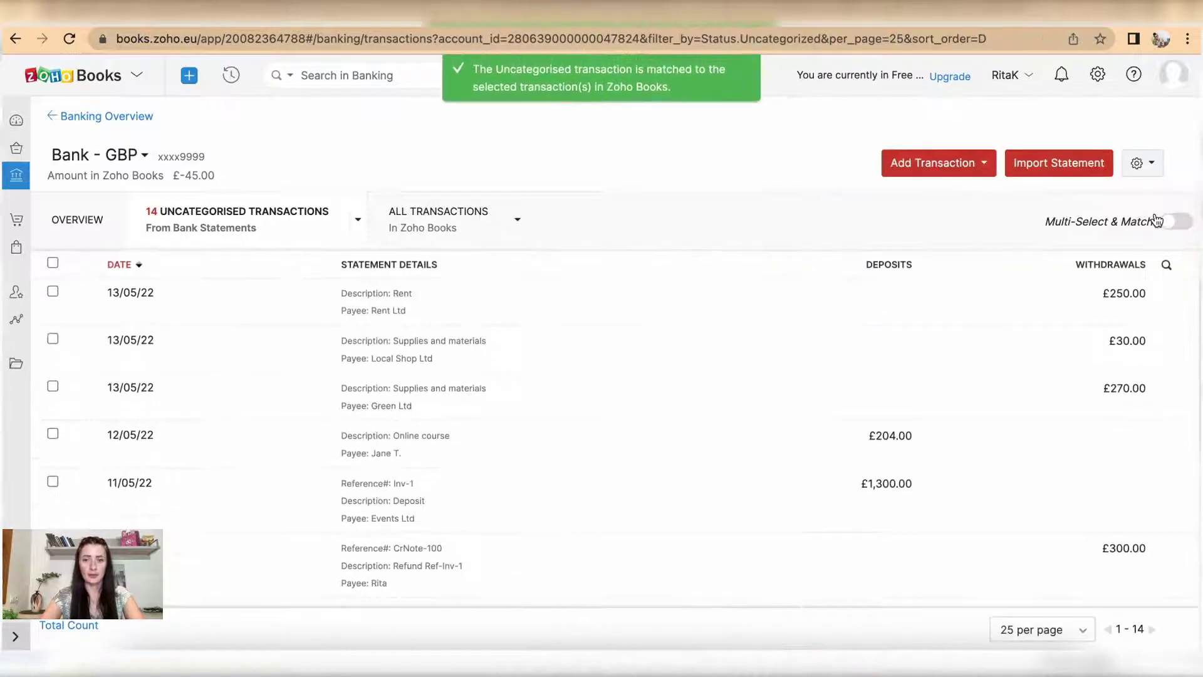
pyautogui.scroll(1, 554, 335)
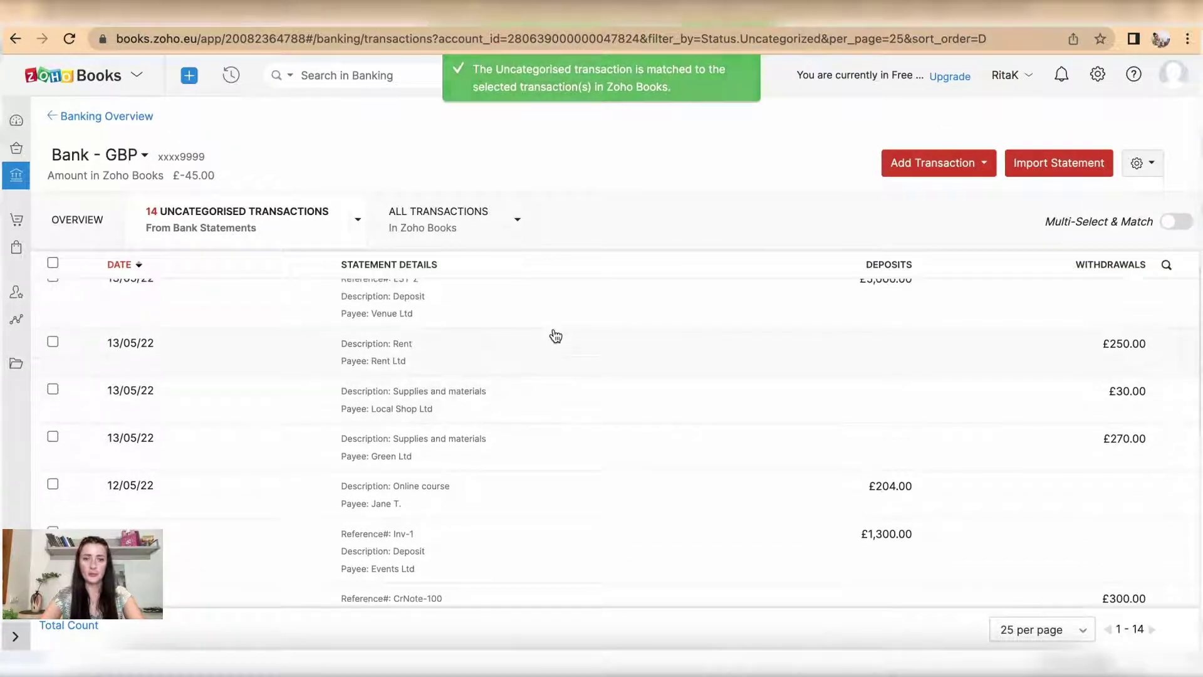
pyautogui.scroll(1, 462, 312)
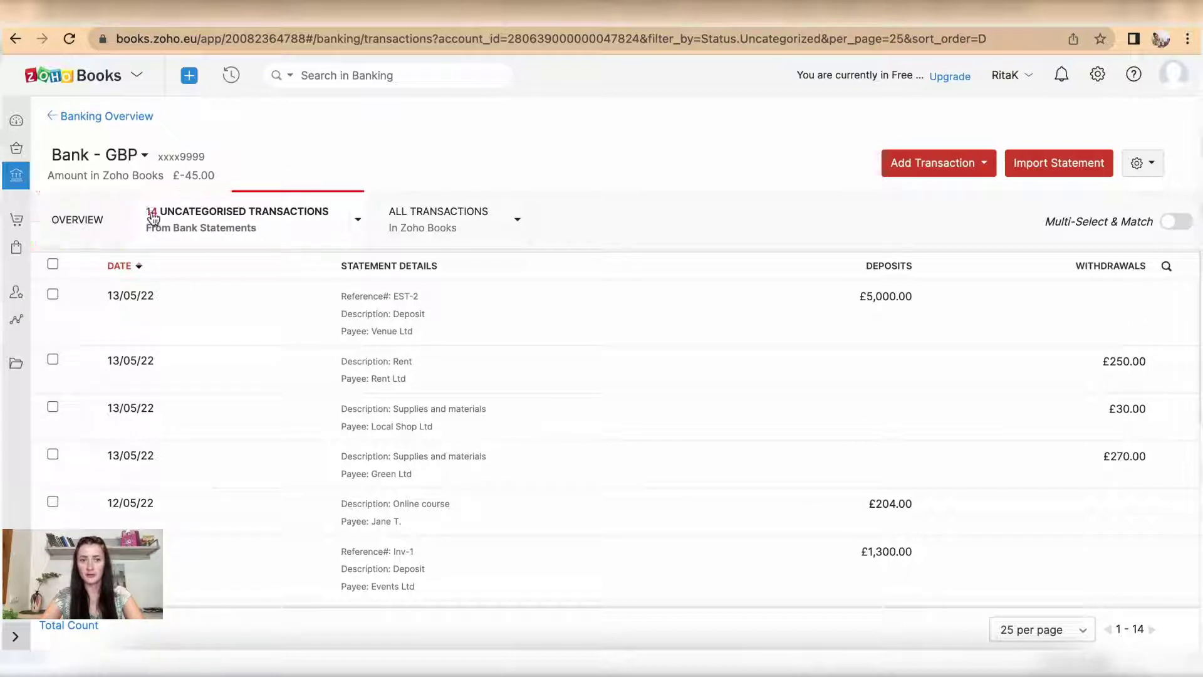
pyautogui.click(438, 231)
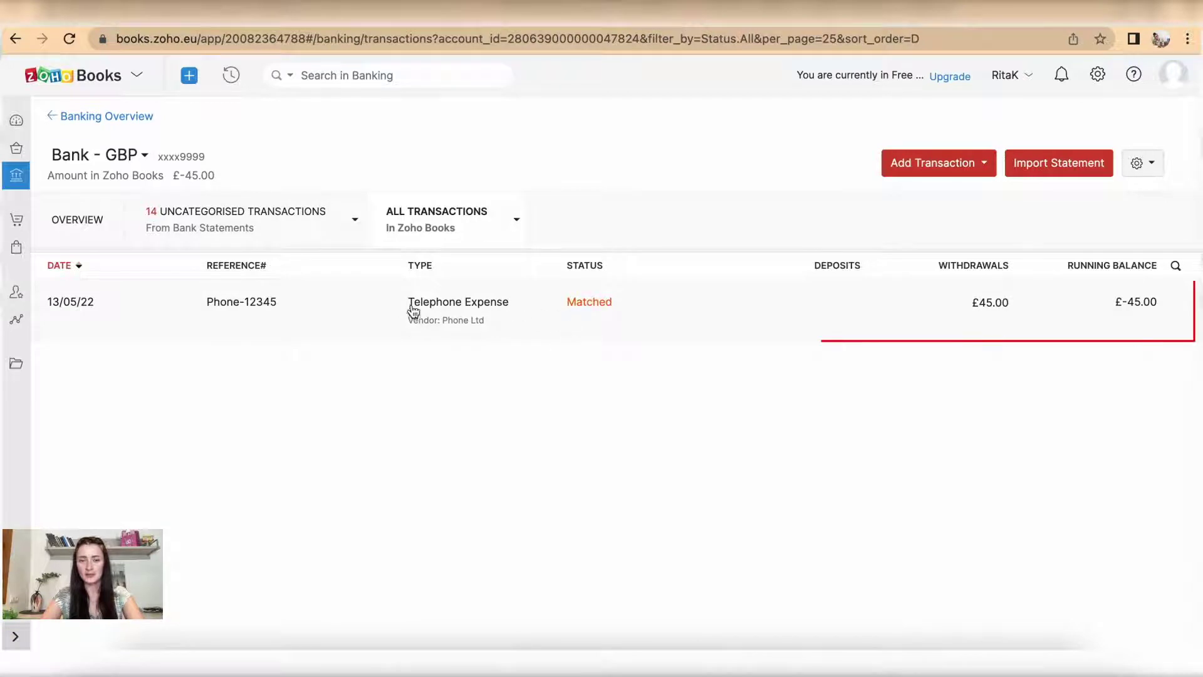
pyautogui.click(259, 221)
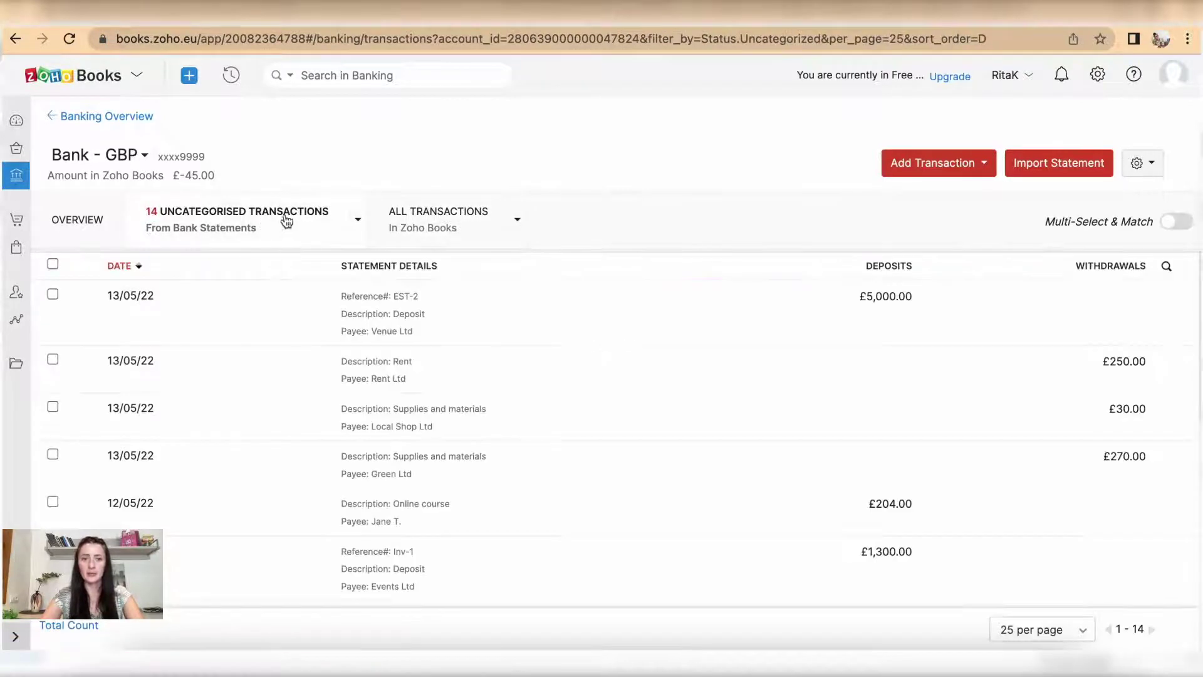
# Categorise the £250 Rent withdrawal manually as Expense to Rent Expense, itemised into lines
pyautogui.click(400, 384)
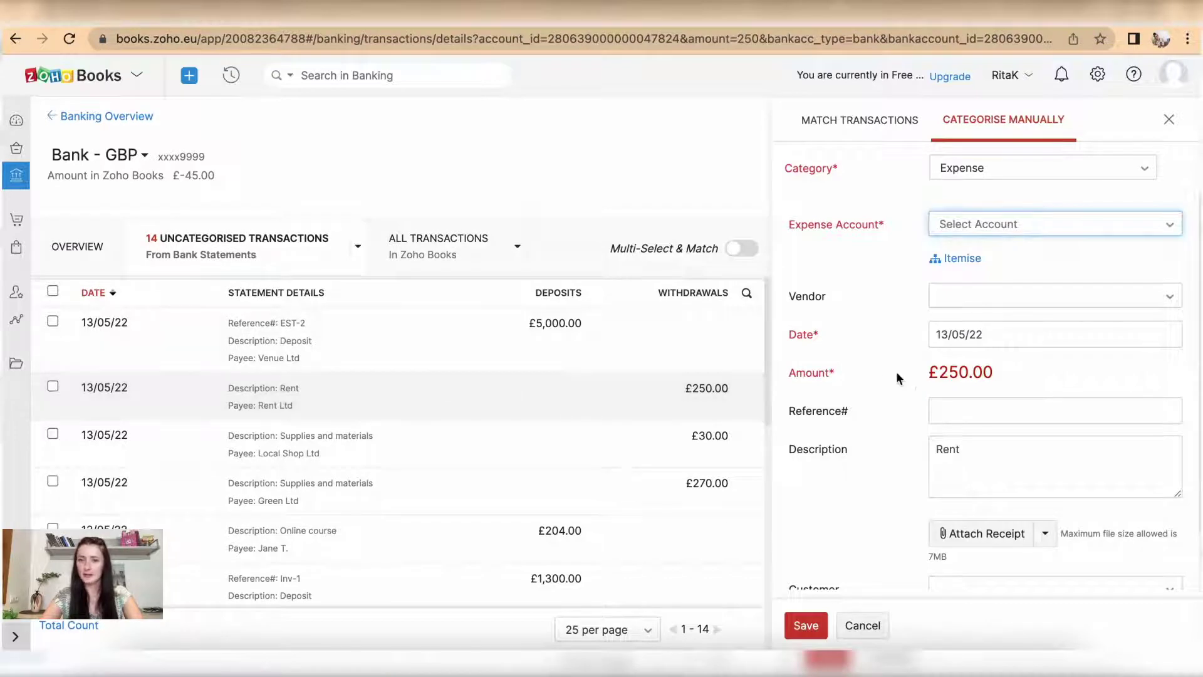
pyautogui.click(856, 120)
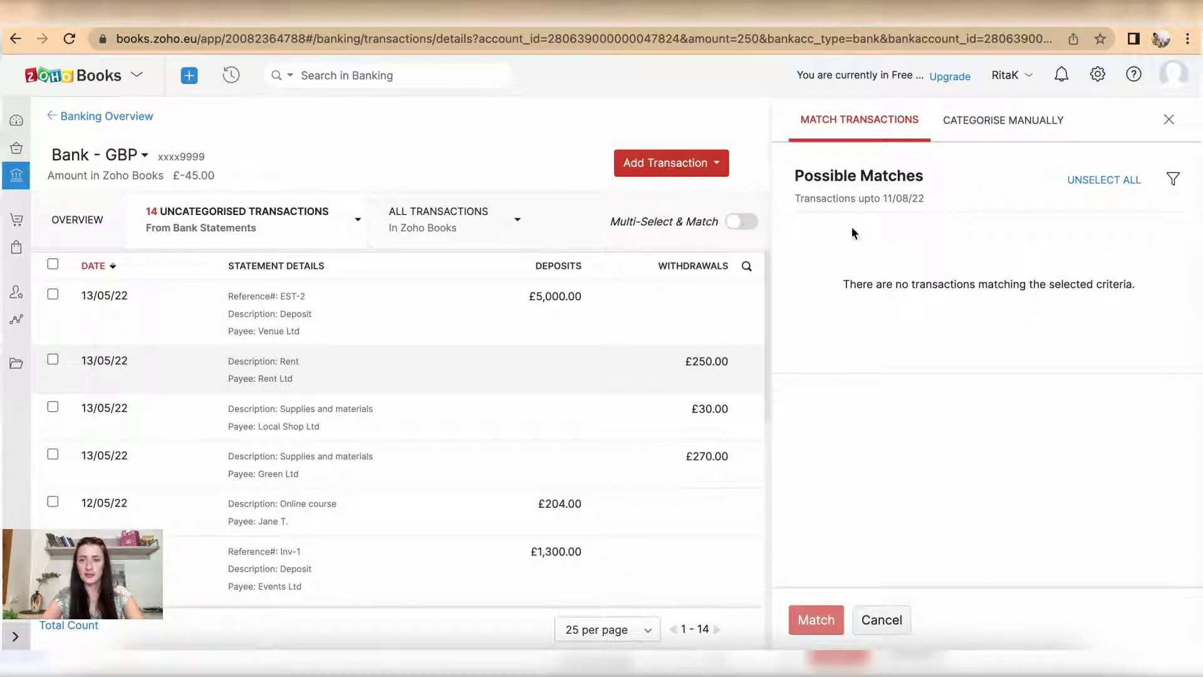
pyautogui.click(1009, 120)
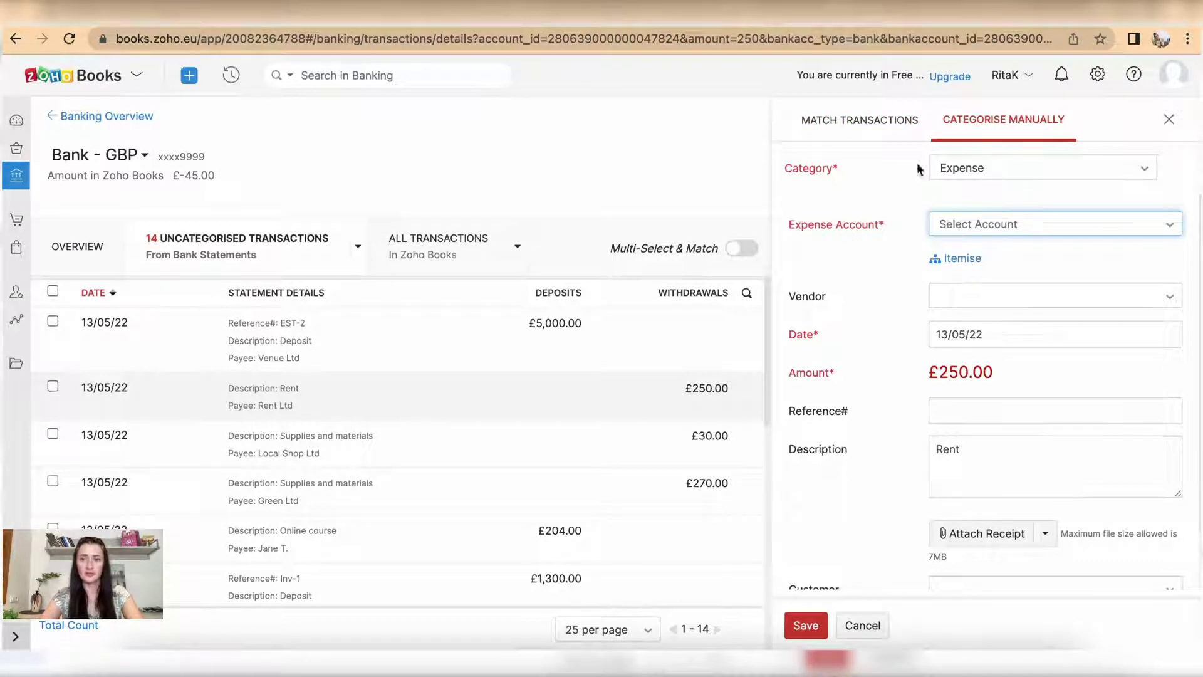
pyautogui.click(972, 177)
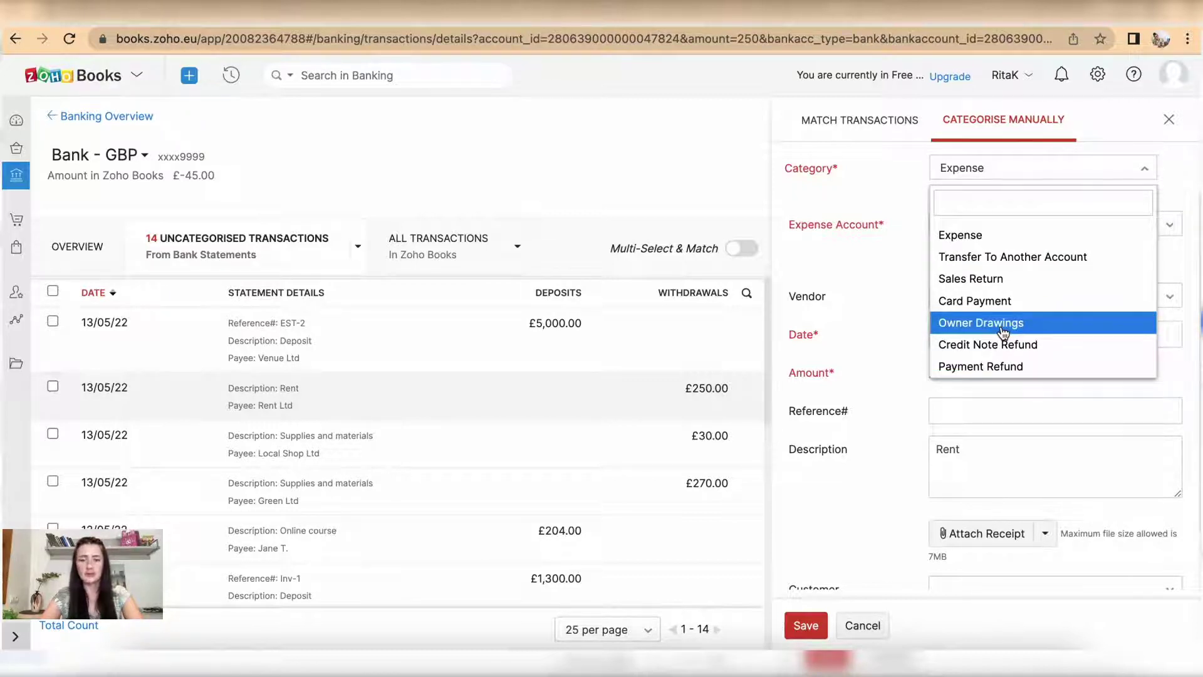
pyautogui.click(988, 237)
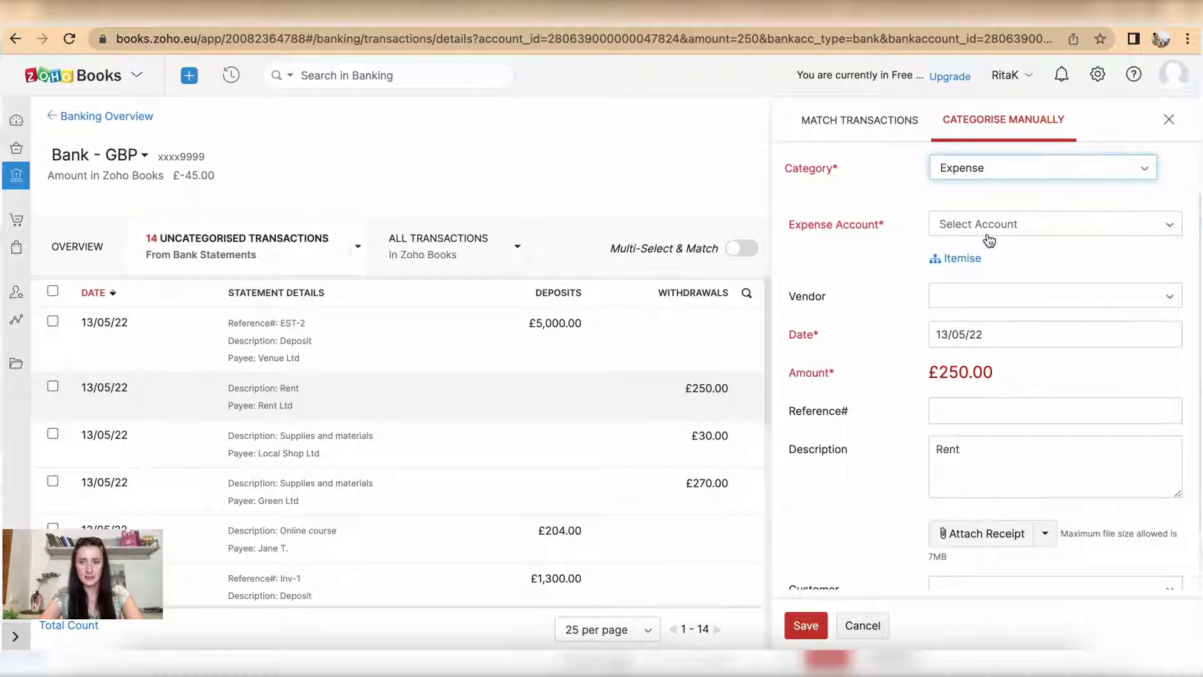
pyautogui.click(980, 231)
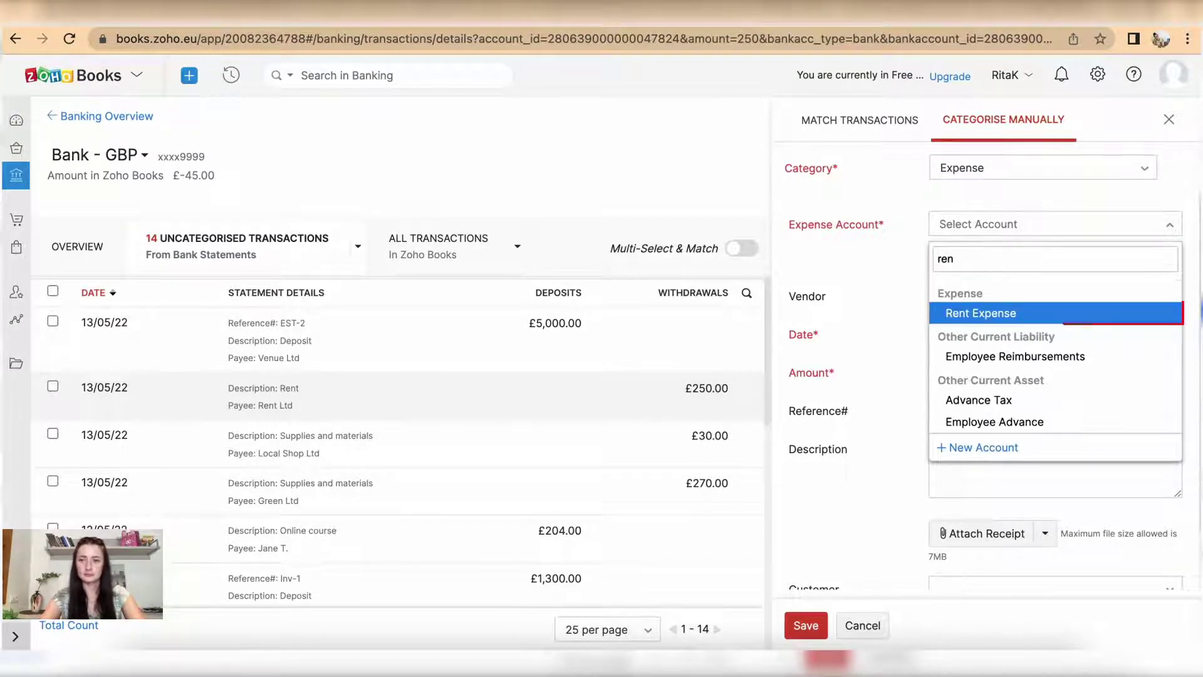
pyautogui.click(1006, 311)
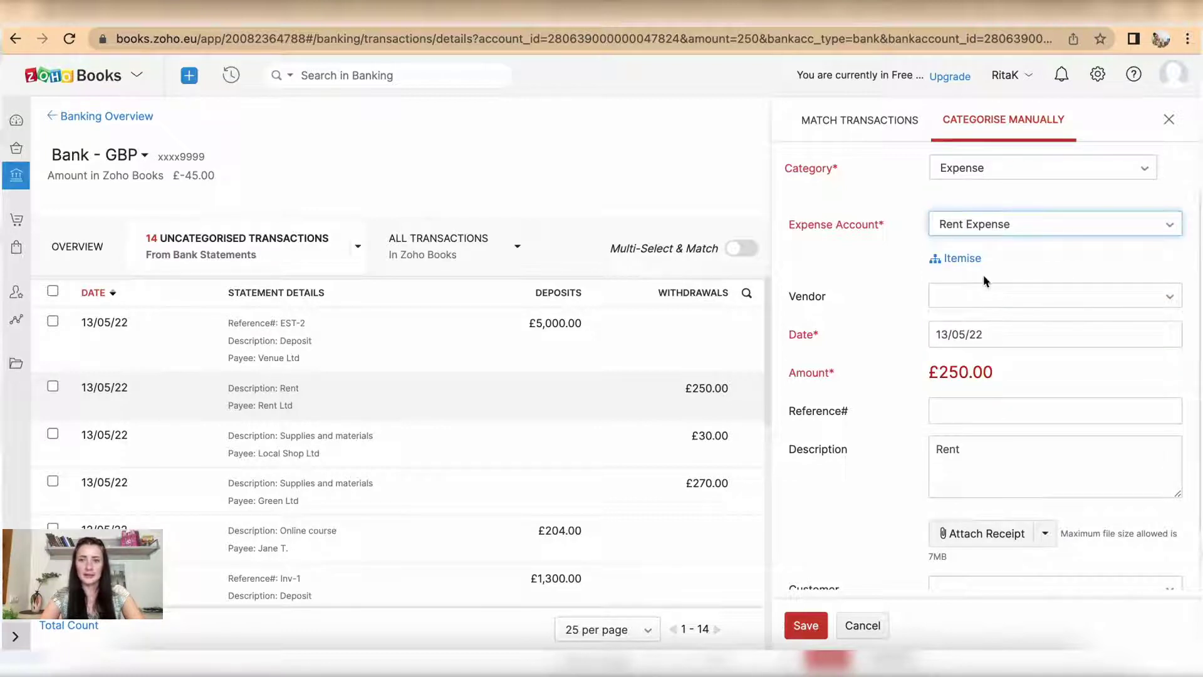
pyautogui.click(968, 263)
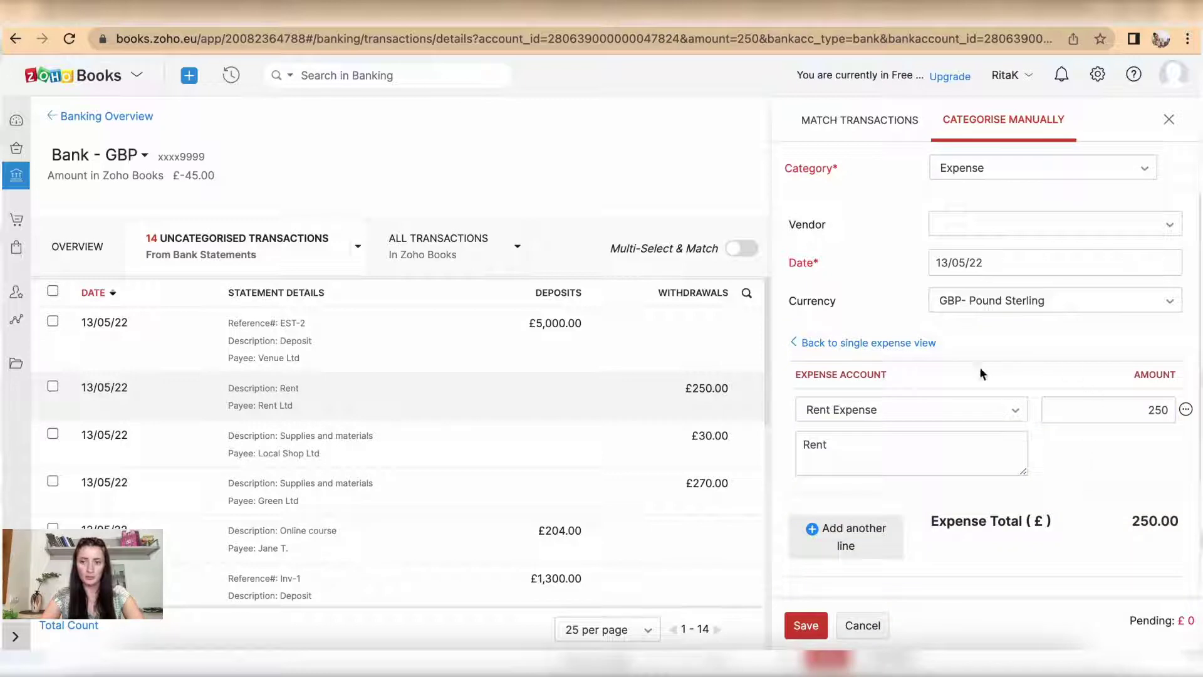
# Set the Rent Expense line to 220 and add a second line for Office Supplies
pyautogui.doubleClick(1161, 408)
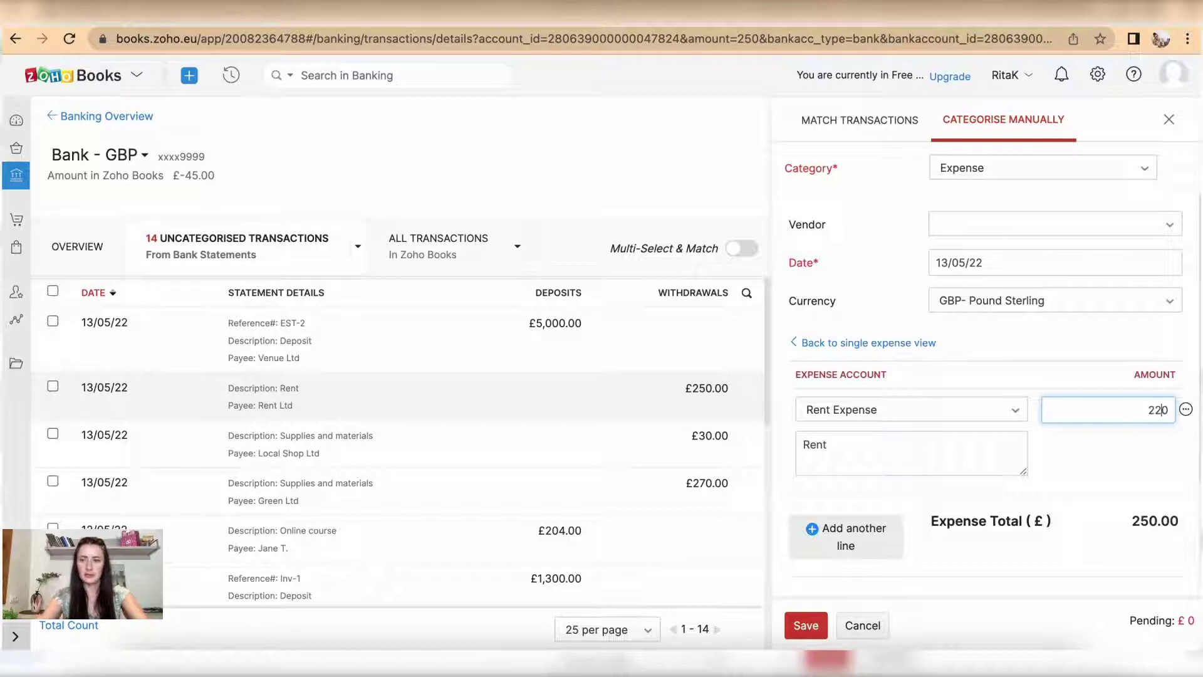
pyautogui.click(852, 536)
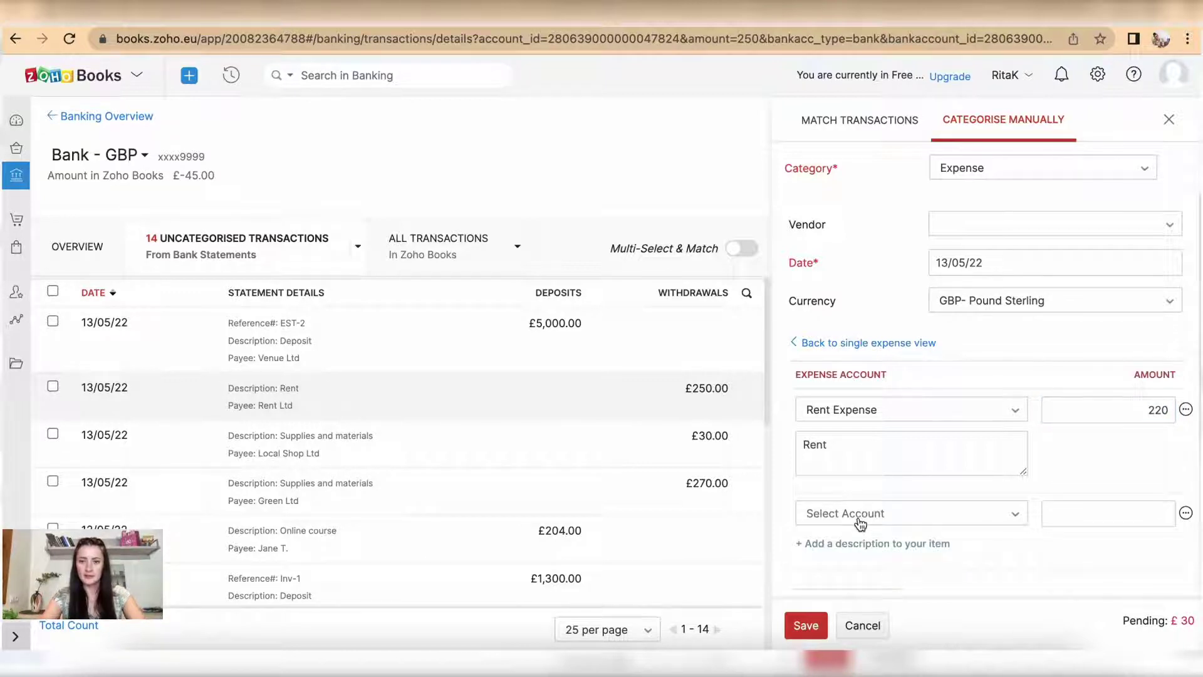
pyautogui.click(860, 521)
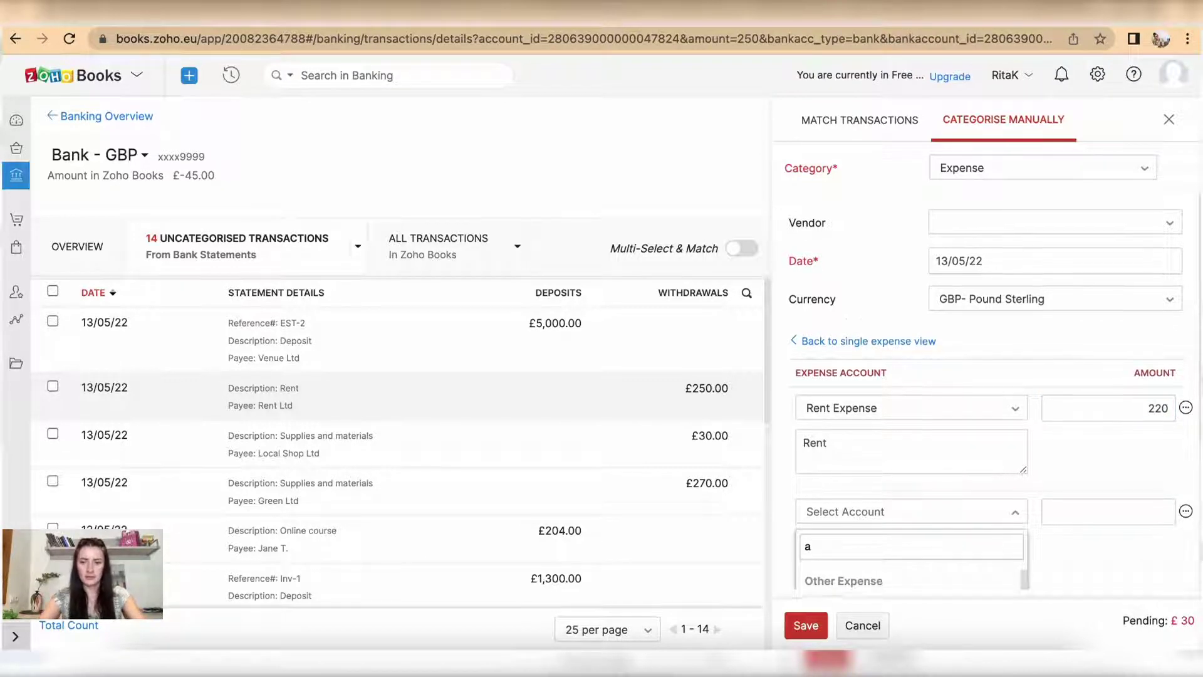
pyautogui.write('ad')
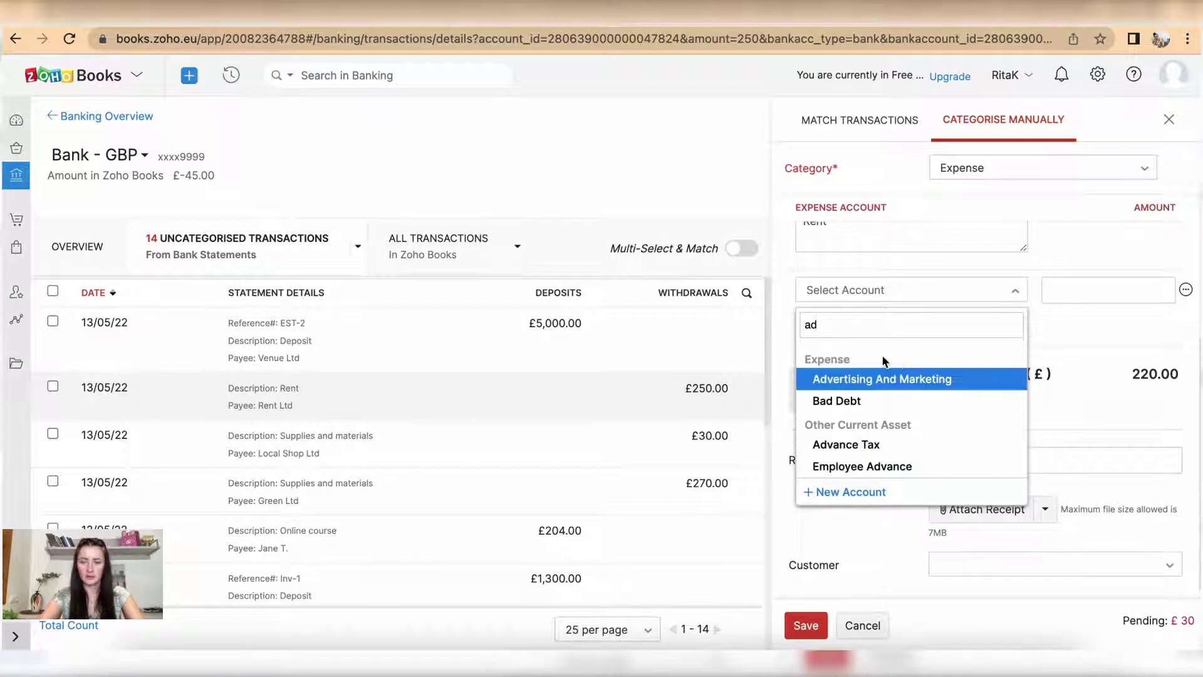
pyautogui.press('BackSpace')
pyautogui.write('of')
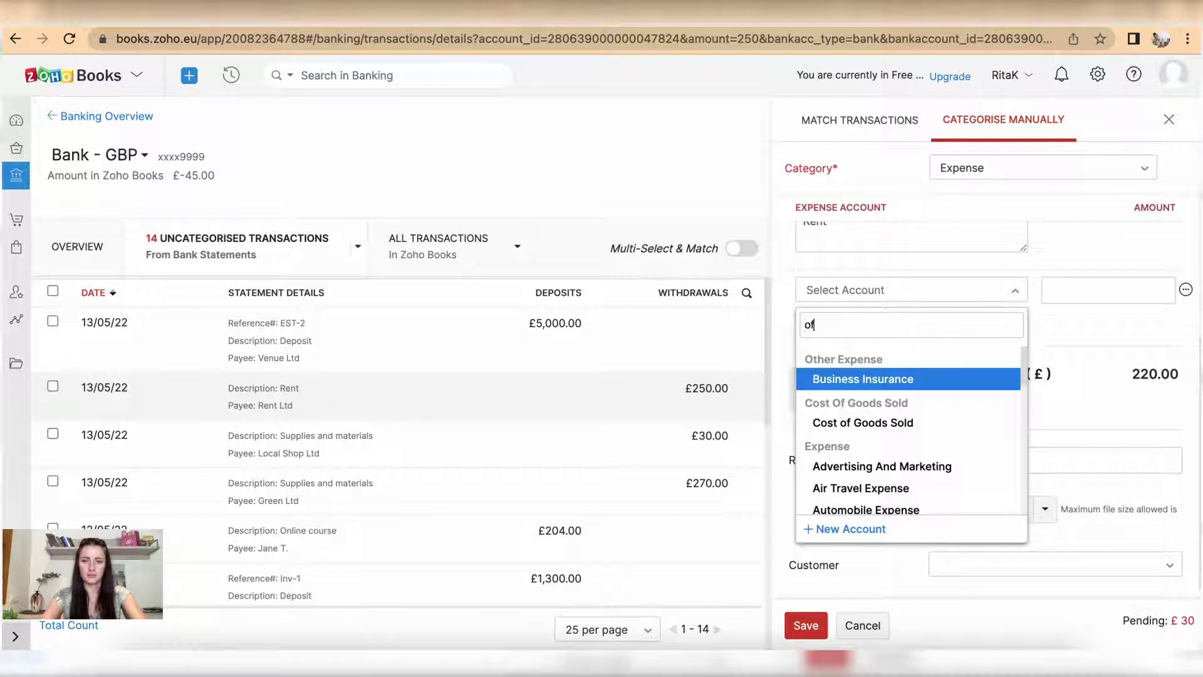
pyautogui.write('f')
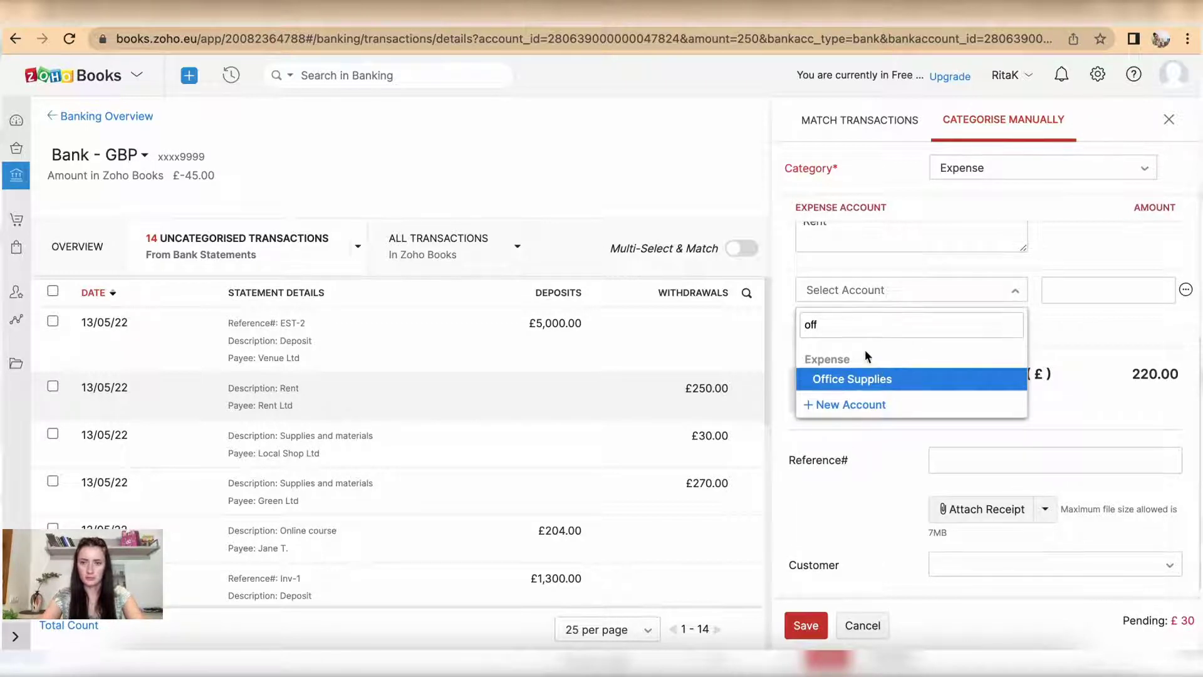
pyautogui.click(867, 379)
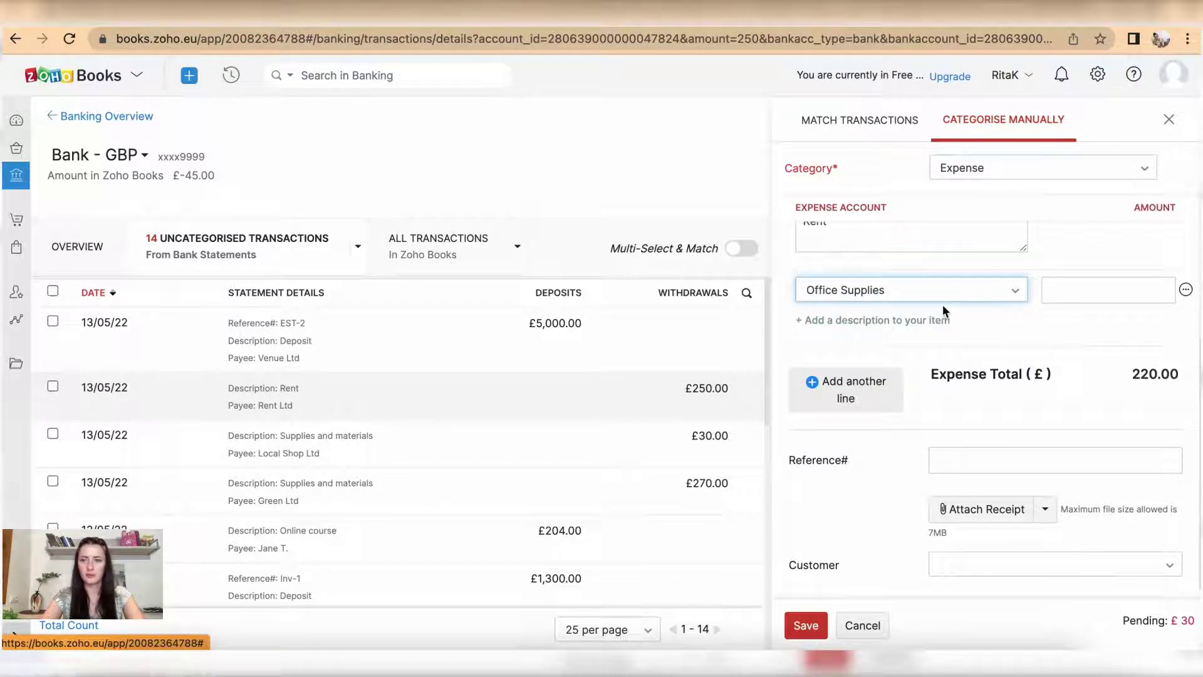
# Enter 30 as the Office Supplies amount so the £250 split balances
pyautogui.click(1088, 291)
pyautogui.scroll(2, 1089, 294)
pyautogui.scroll(1, 1089, 294)
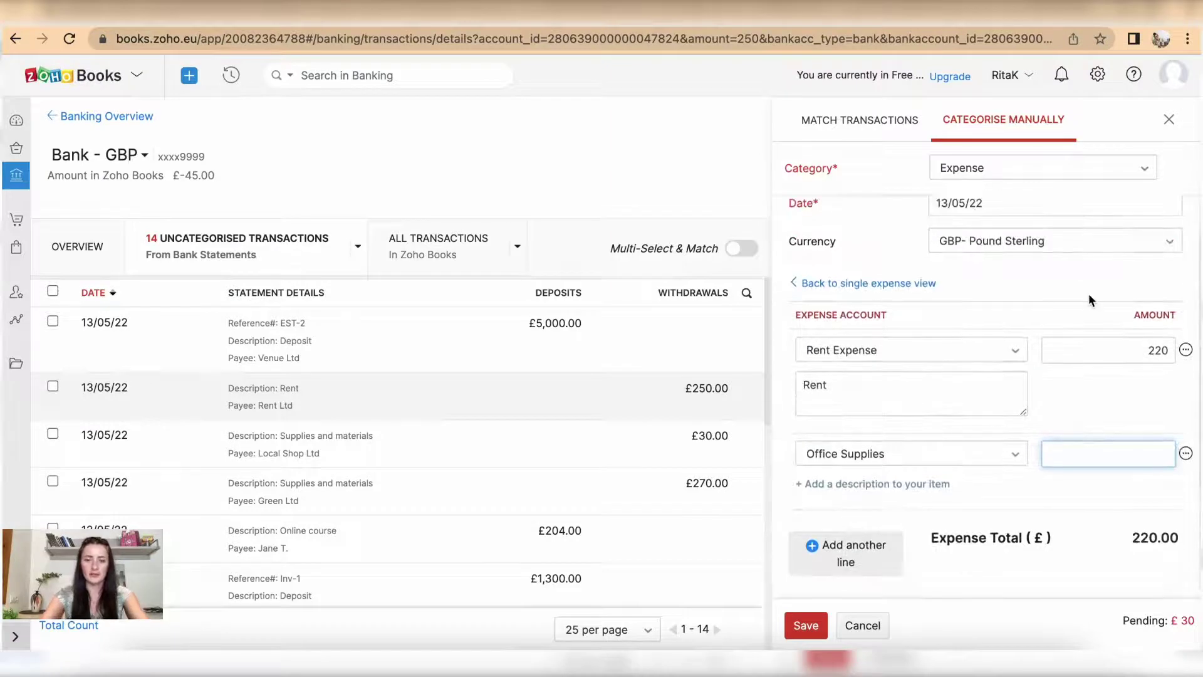
pyautogui.write('30')
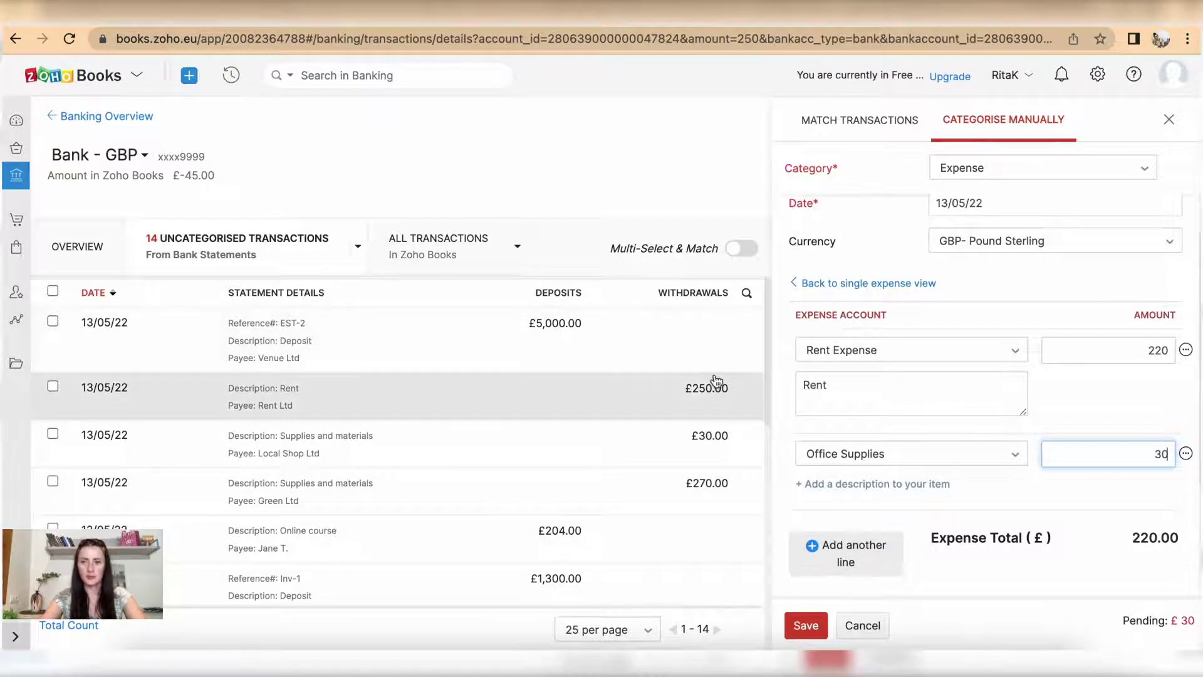
pyautogui.click(1051, 483)
pyautogui.scroll(-2, 1051, 483)
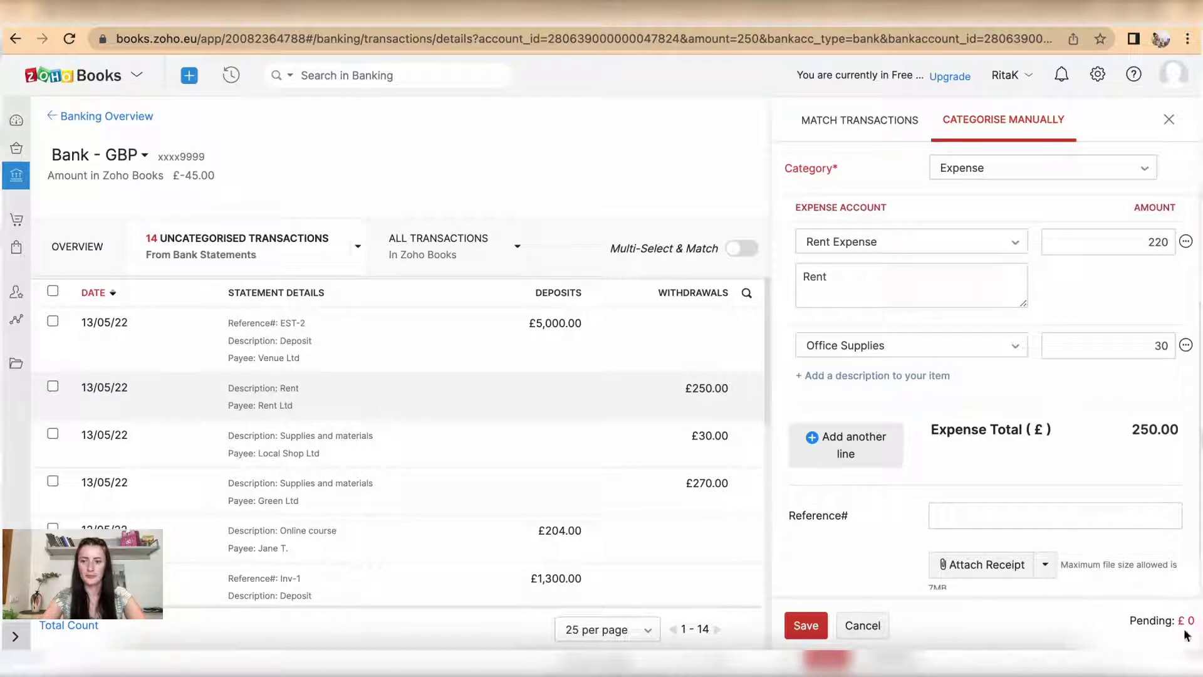
pyautogui.scroll(-1, 1074, 498)
pyautogui.click(1022, 463)
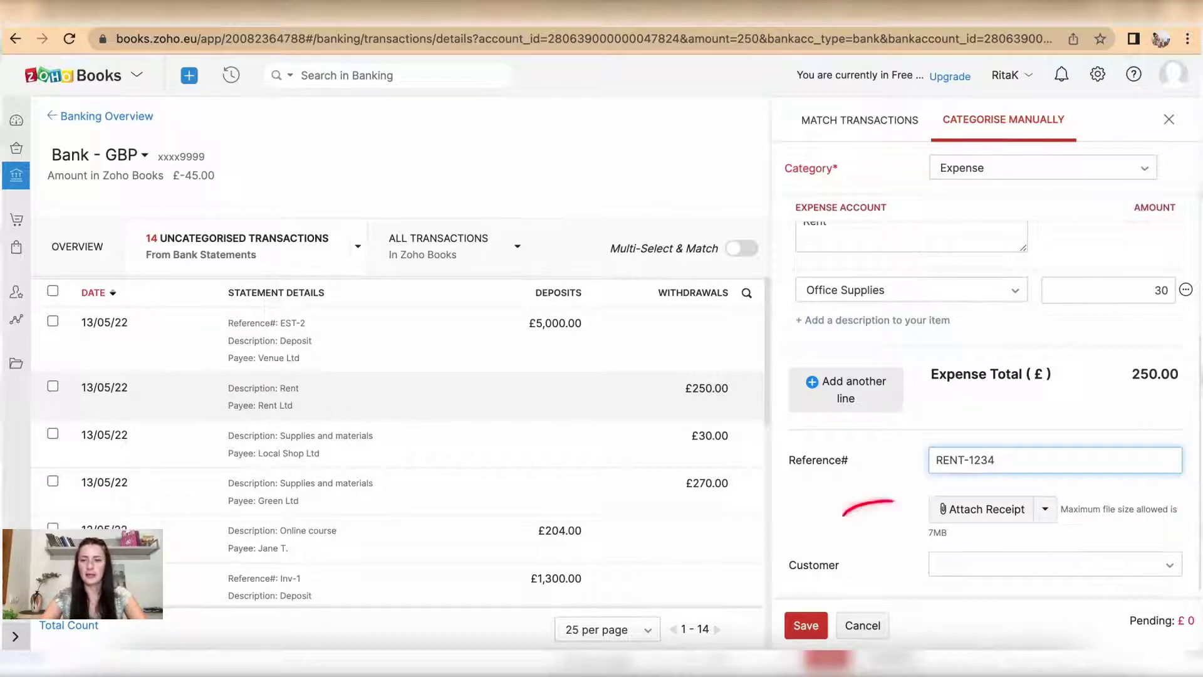
# Attach Rent Ltd.pdf as the receipt for the RENT-1234 rent expense and save it
pyautogui.click(997, 509)
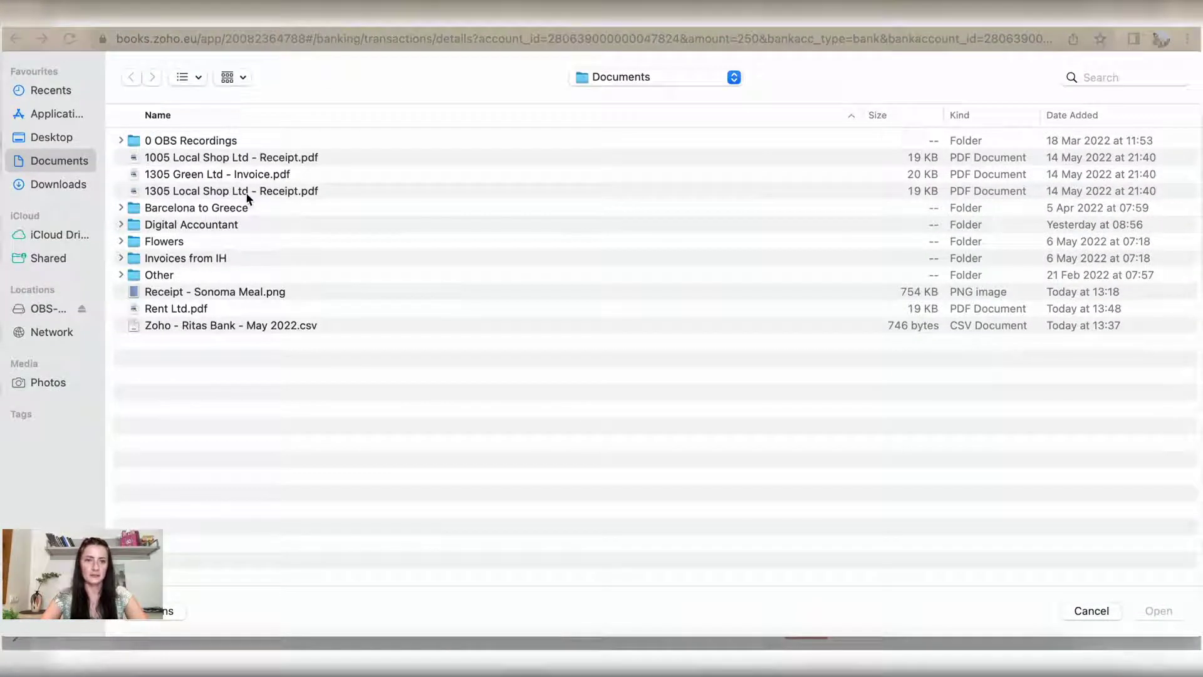
pyautogui.click(186, 308)
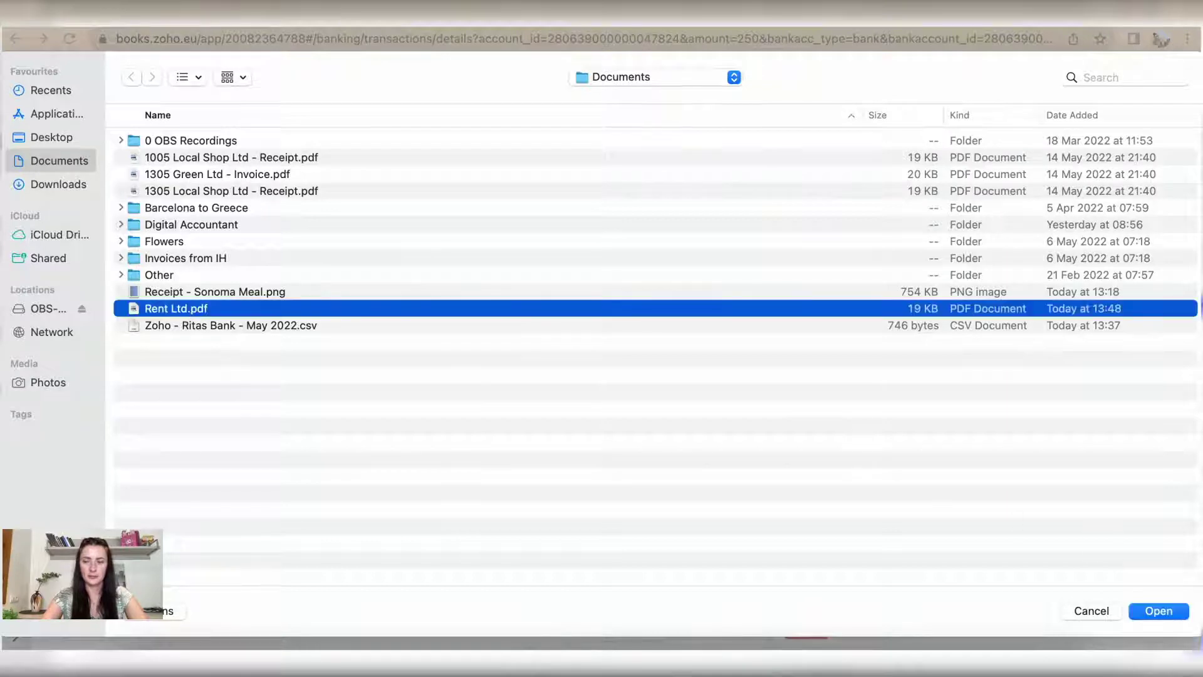
pyautogui.click(1167, 609)
pyautogui.scroll(-1, 1108, 476)
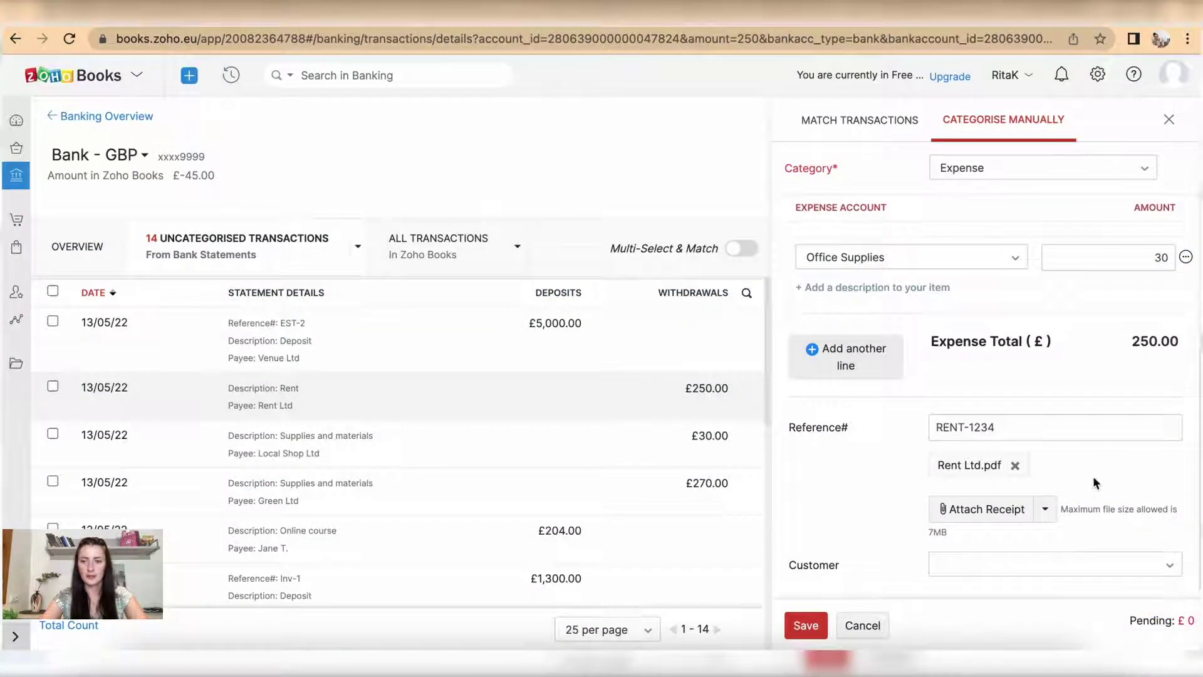
pyautogui.click(814, 626)
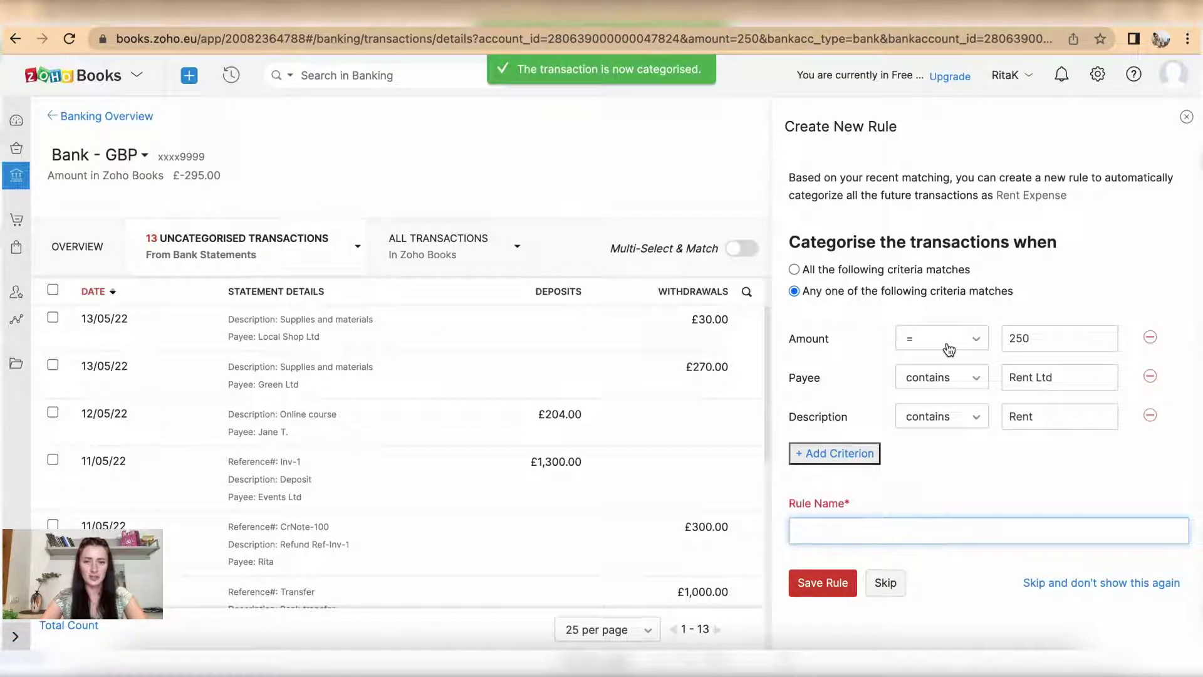
# Dismiss the rent rule suggestion and check RENT-1234 appears categorised under All Transactions
pyautogui.click(1186, 117)
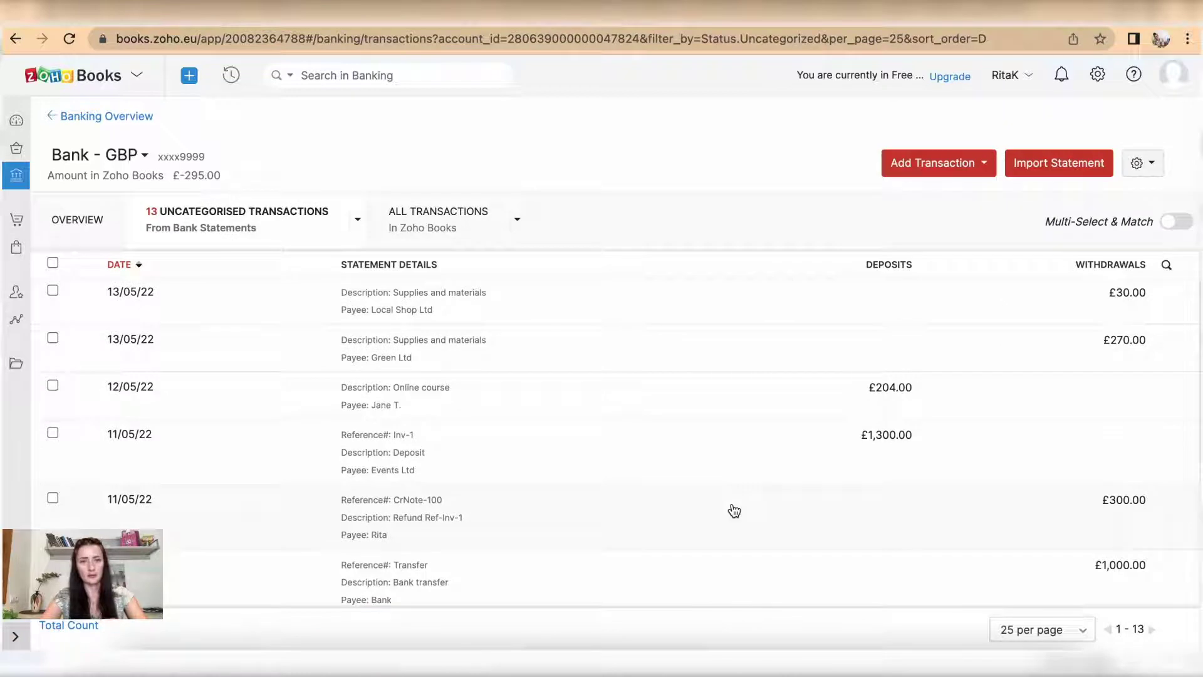
pyautogui.click(476, 227)
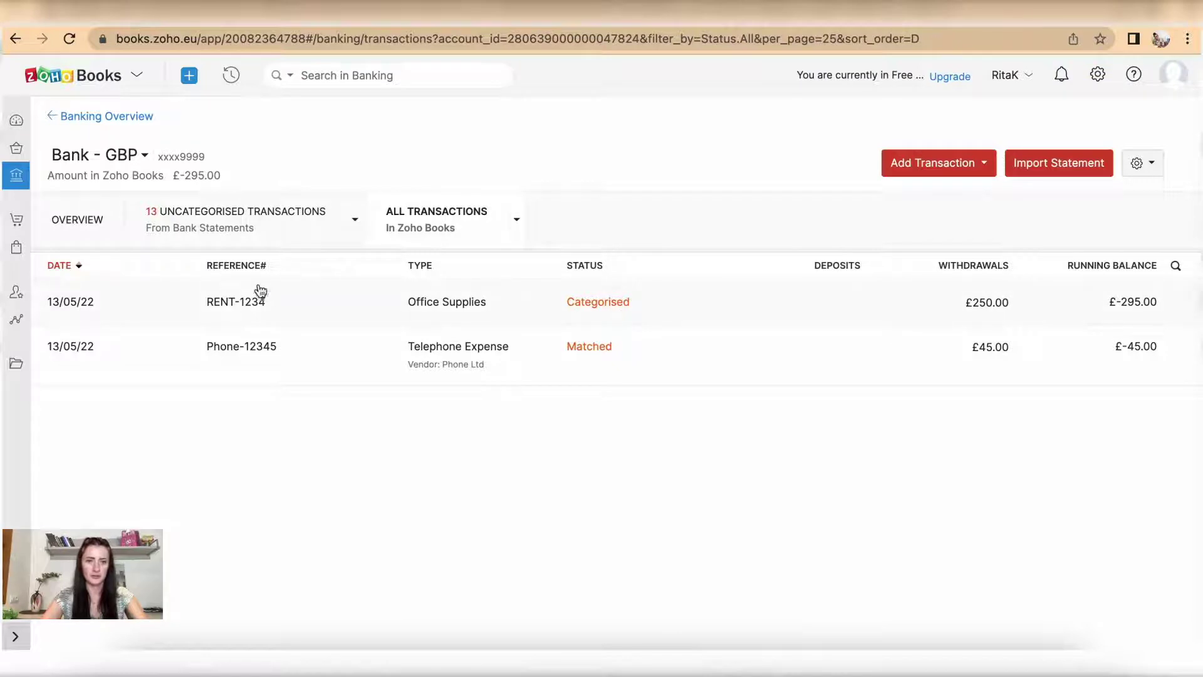
# Go back to the uncategorised lines and open the £5,000 Venue Ltd deposit
pyautogui.click(246, 227)
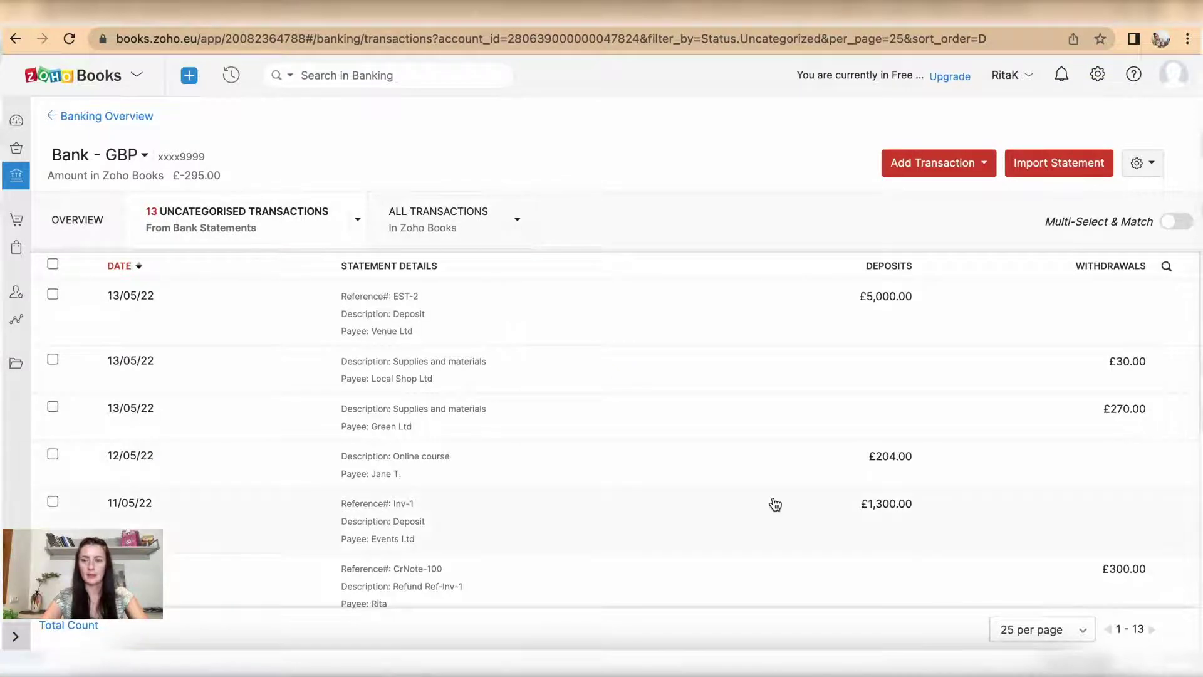
pyautogui.click(382, 323)
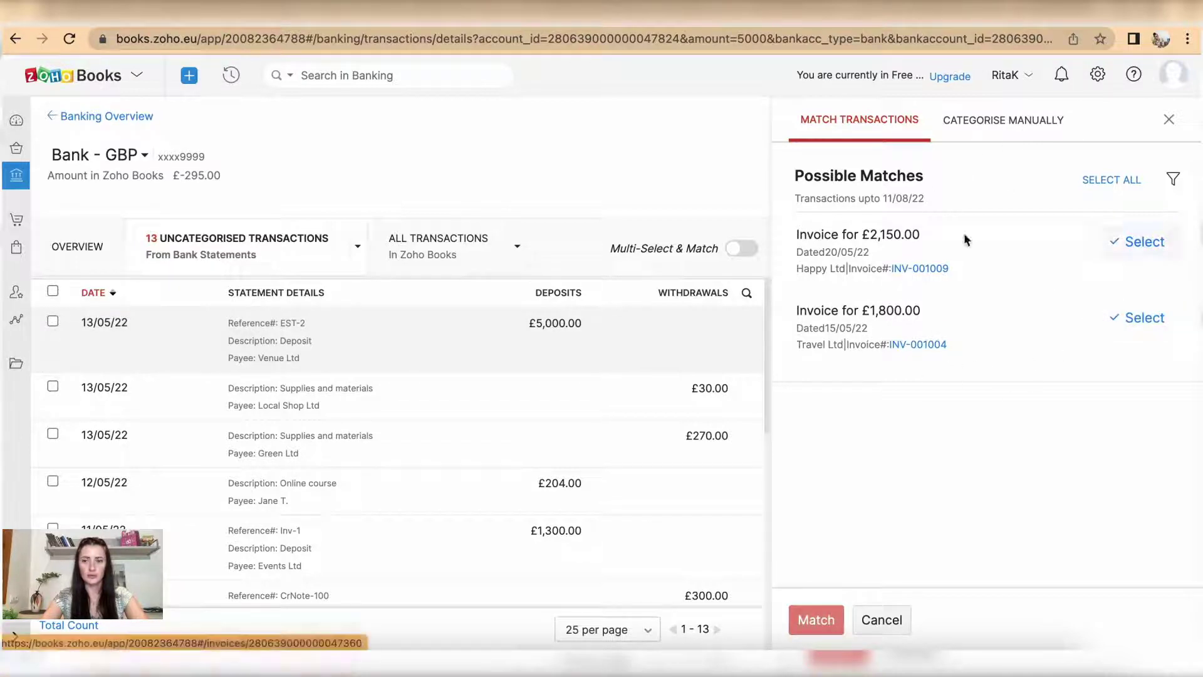
# Set the £5,000 Venue Ltd deposit's manual category to Customer Advance
pyautogui.click(1013, 125)
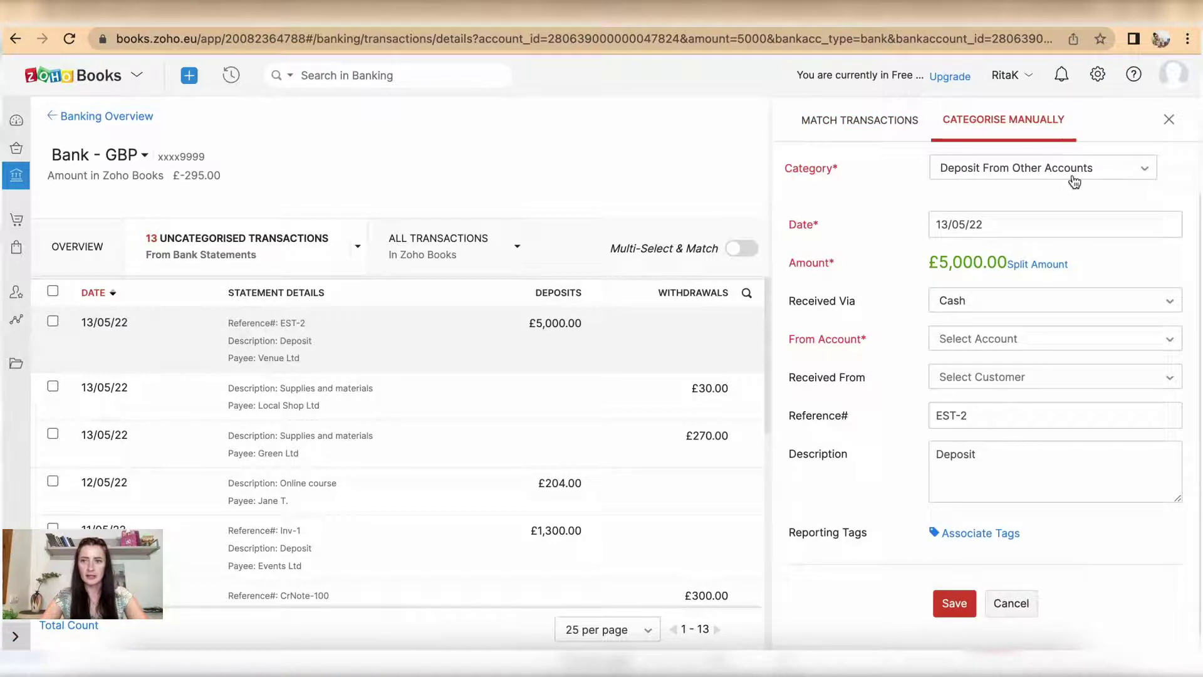
pyautogui.click(1075, 178)
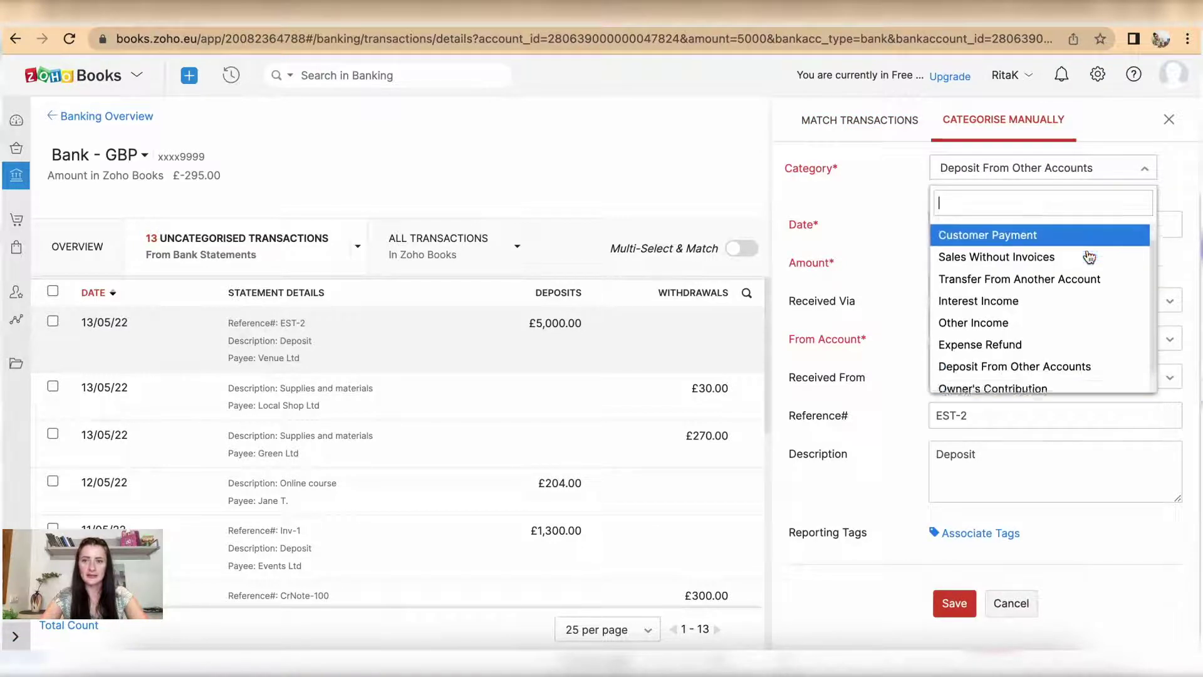
pyautogui.click(988, 236)
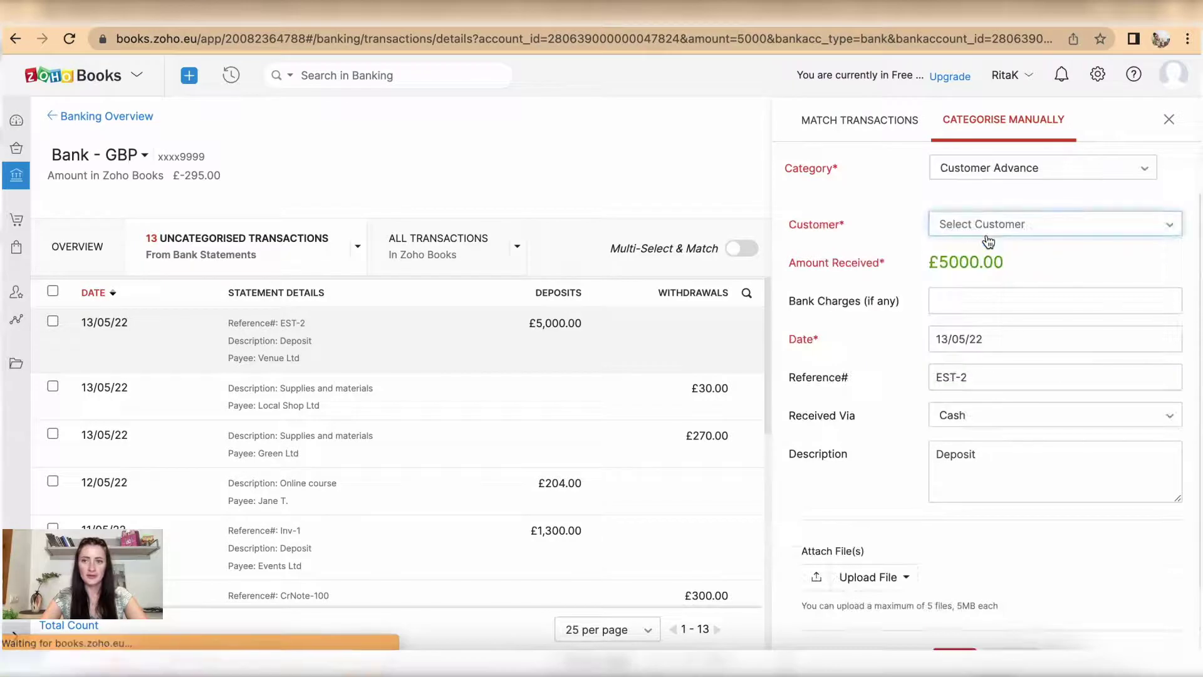
pyautogui.click(1044, 173)
pyautogui.scroll(-1, 1025, 294)
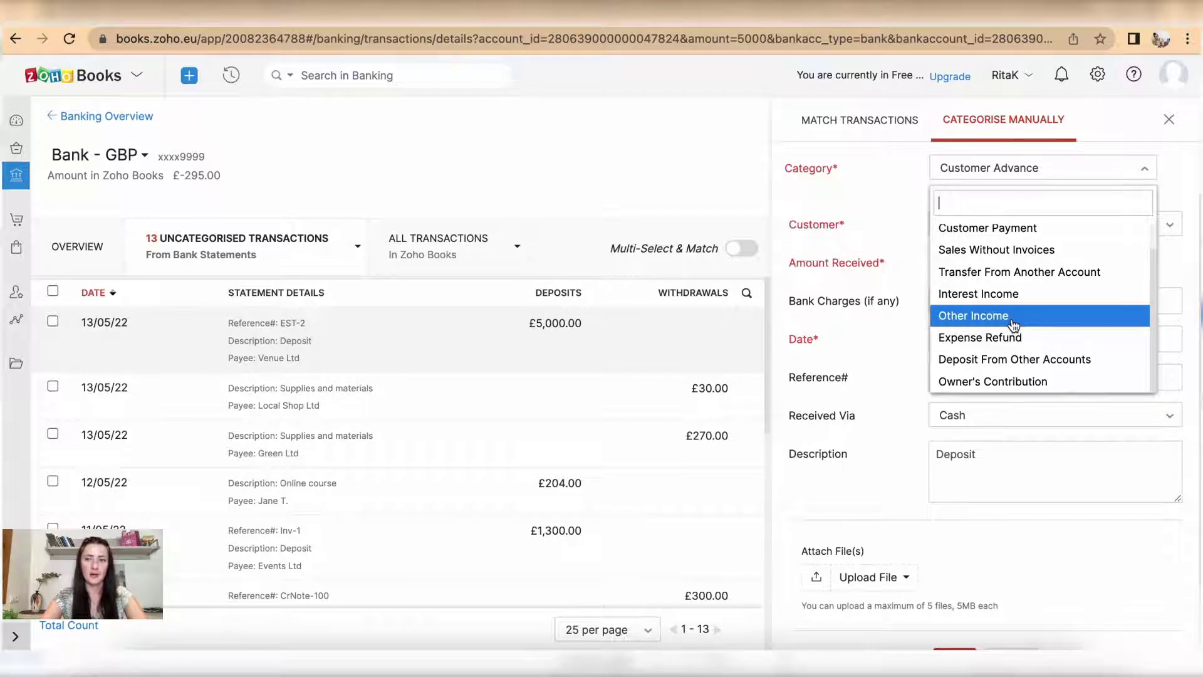
pyautogui.scroll(1, 1025, 340)
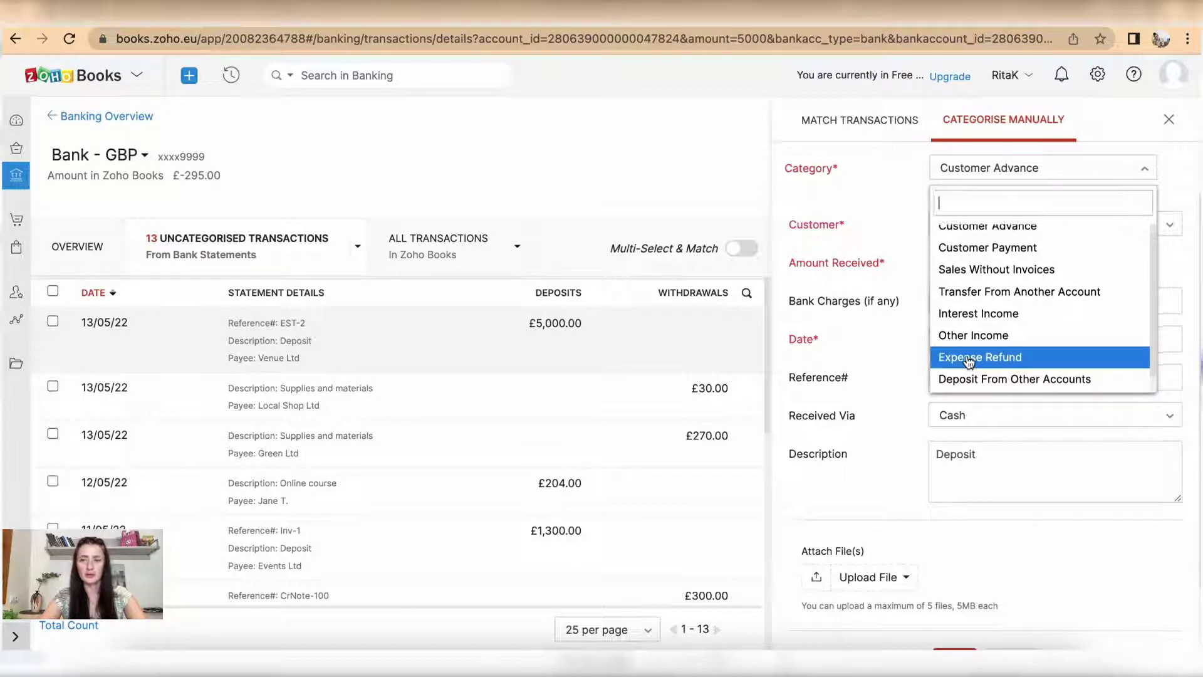
pyautogui.scroll(1, 1002, 235)
pyautogui.click(999, 233)
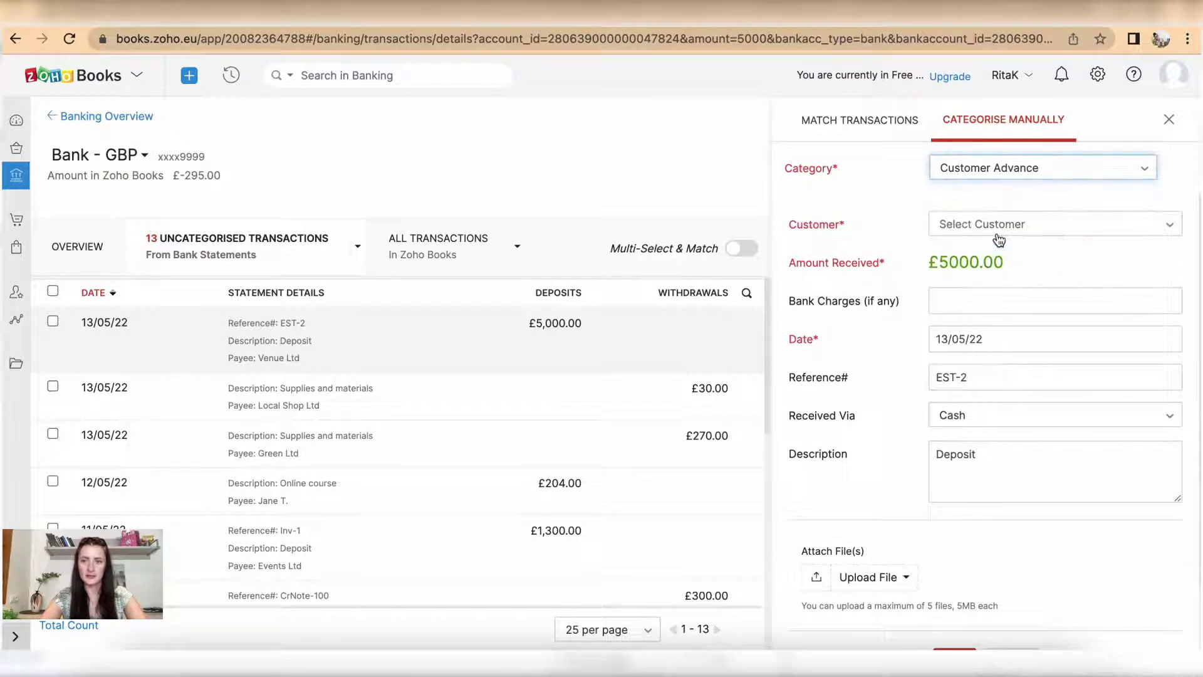
# Choose Venue Ltd as the customer and Bank Transfer as the Received Via mode
pyautogui.click(1003, 232)
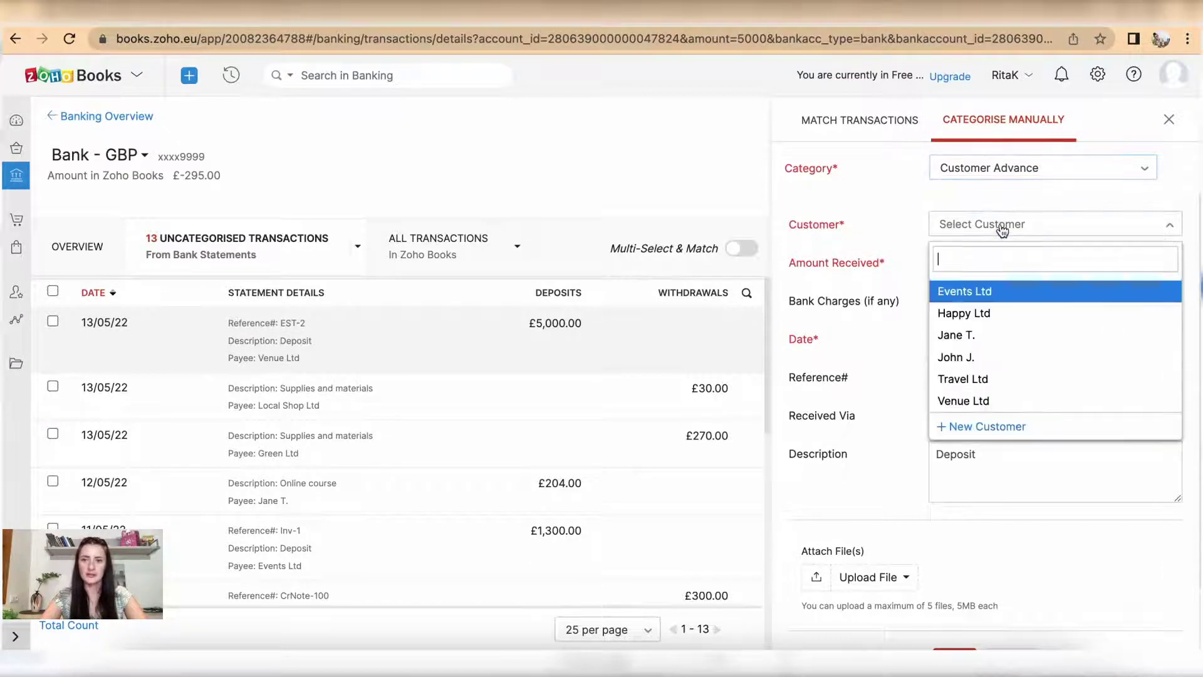
pyautogui.click(981, 401)
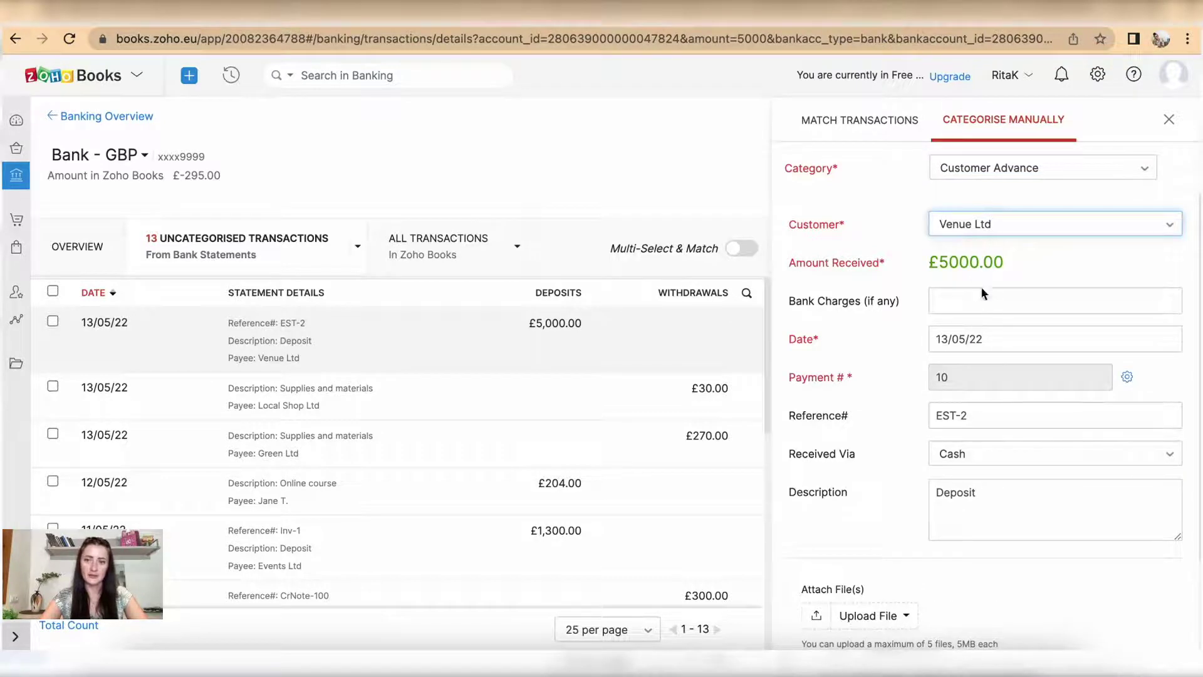
pyautogui.scroll(-1, 972, 326)
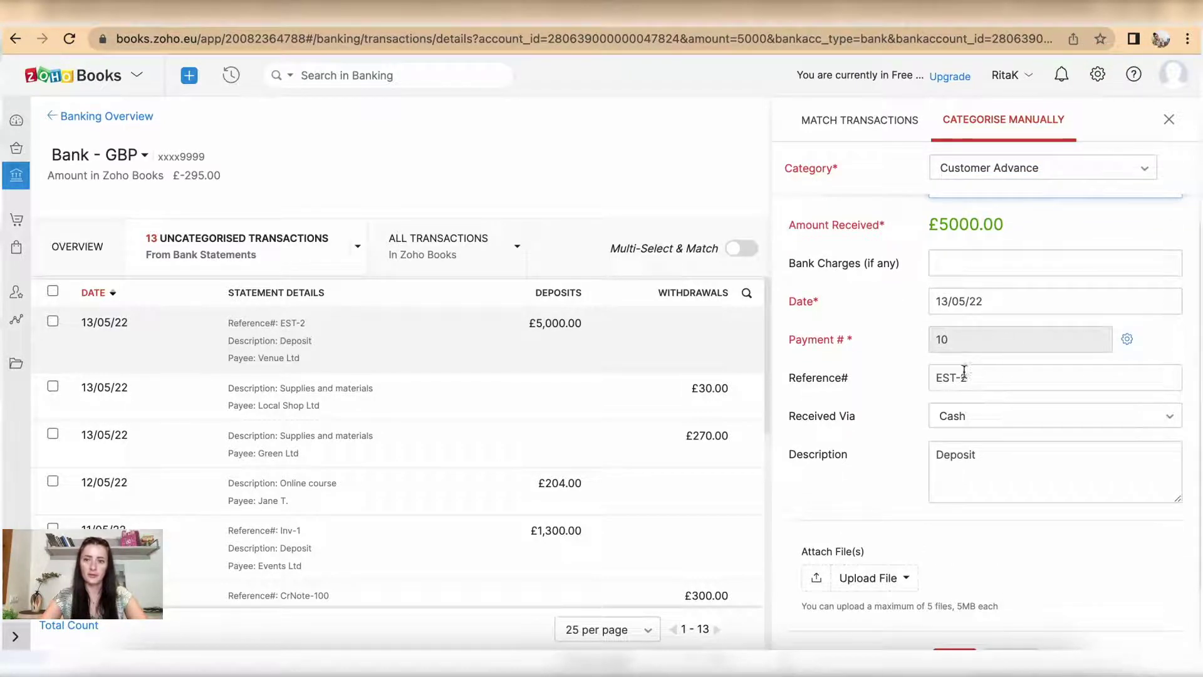
pyautogui.scroll(-2, 1014, 430)
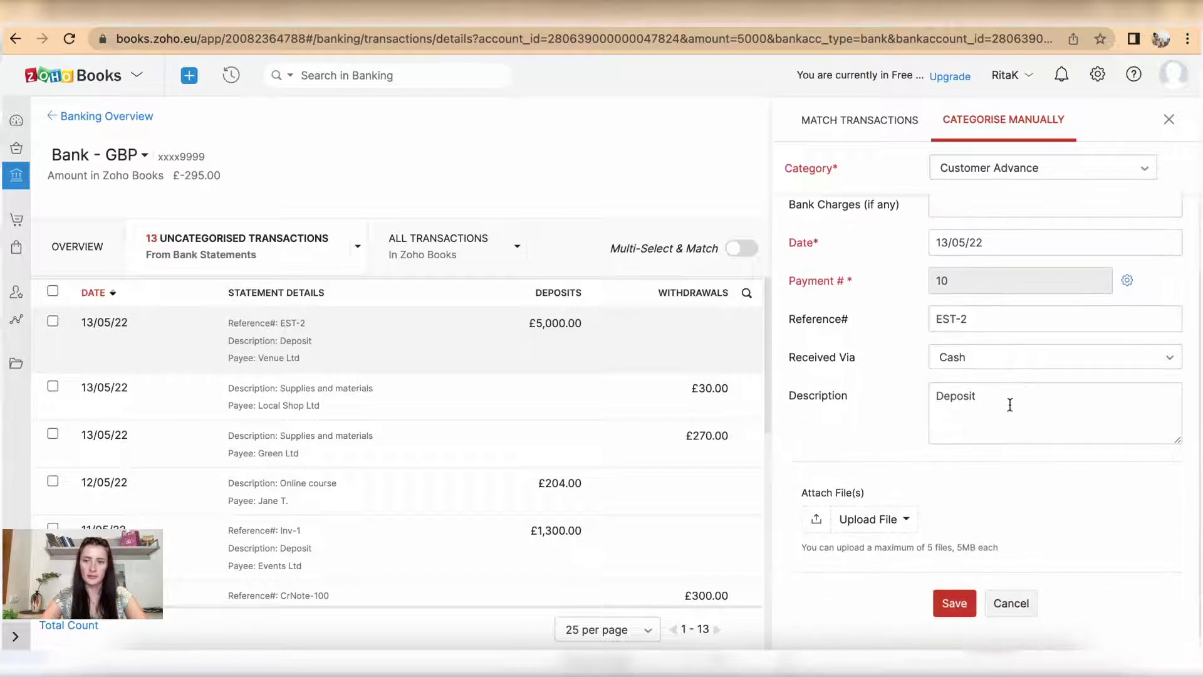
pyautogui.click(991, 363)
pyautogui.click(989, 444)
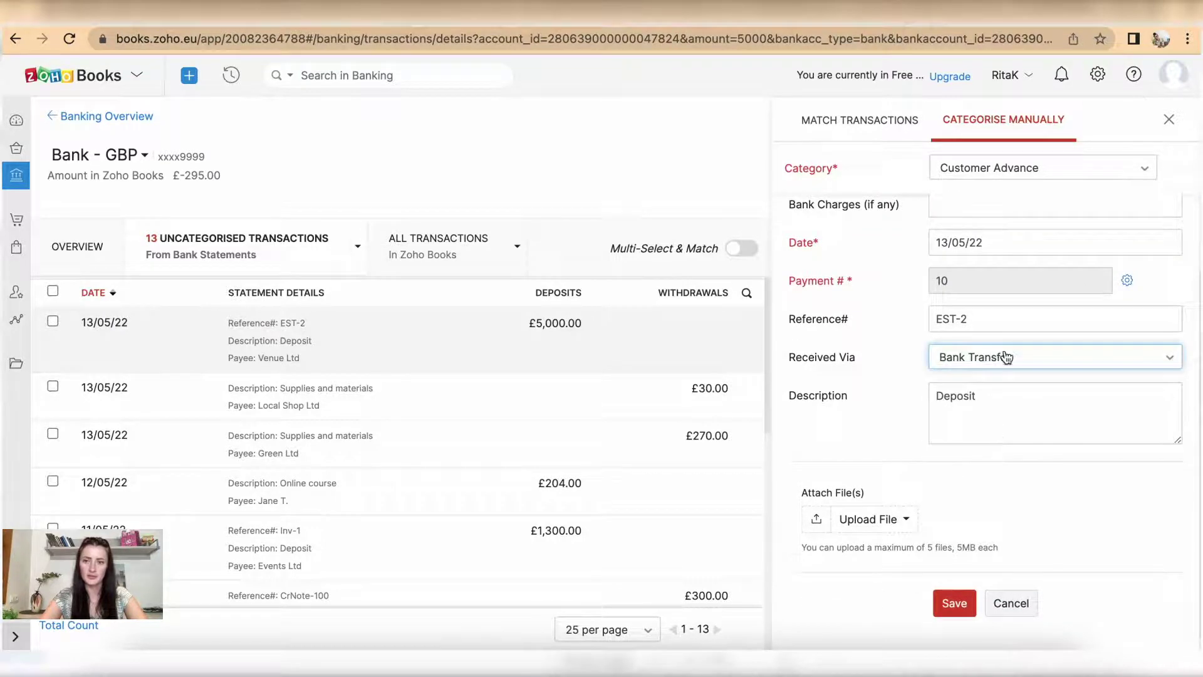
pyautogui.scroll(-1, 1007, 358)
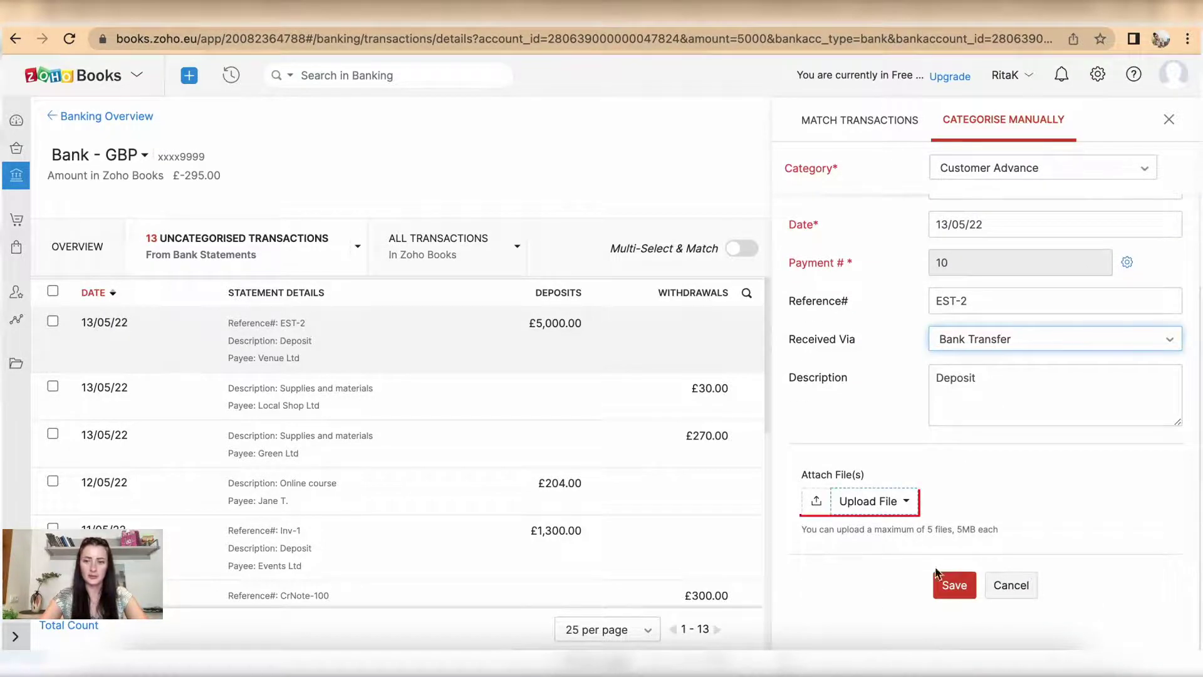